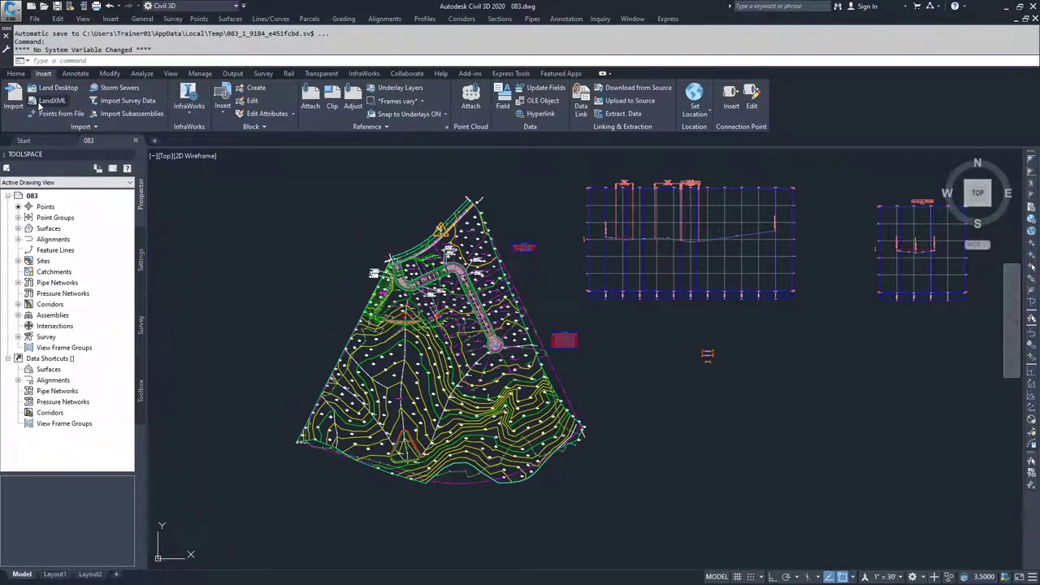
- Launch the Sample Lines command from the Home tab's Profile & Section Views panel
left_click(16, 73)
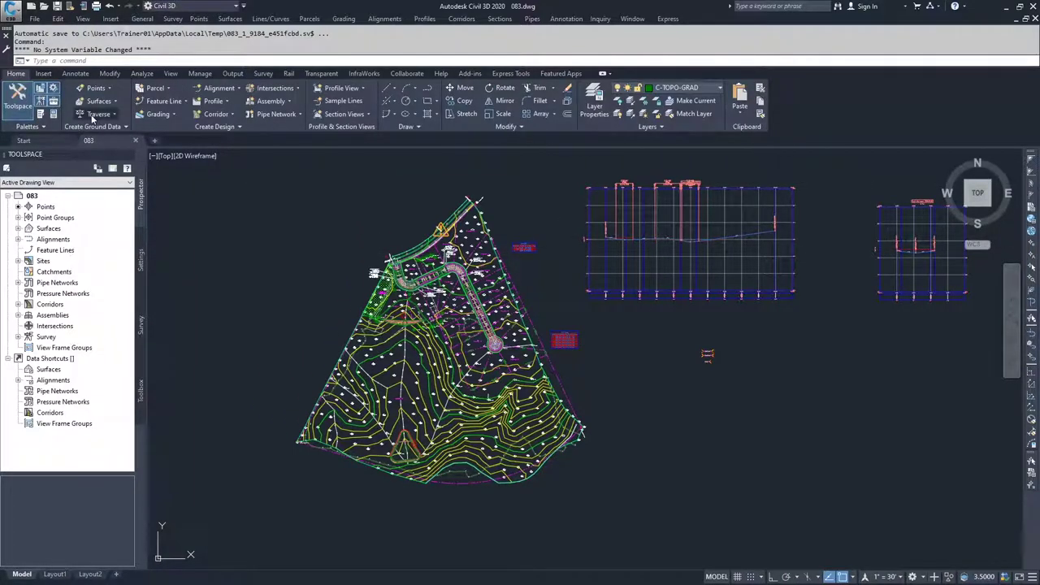
left_click(349, 101)
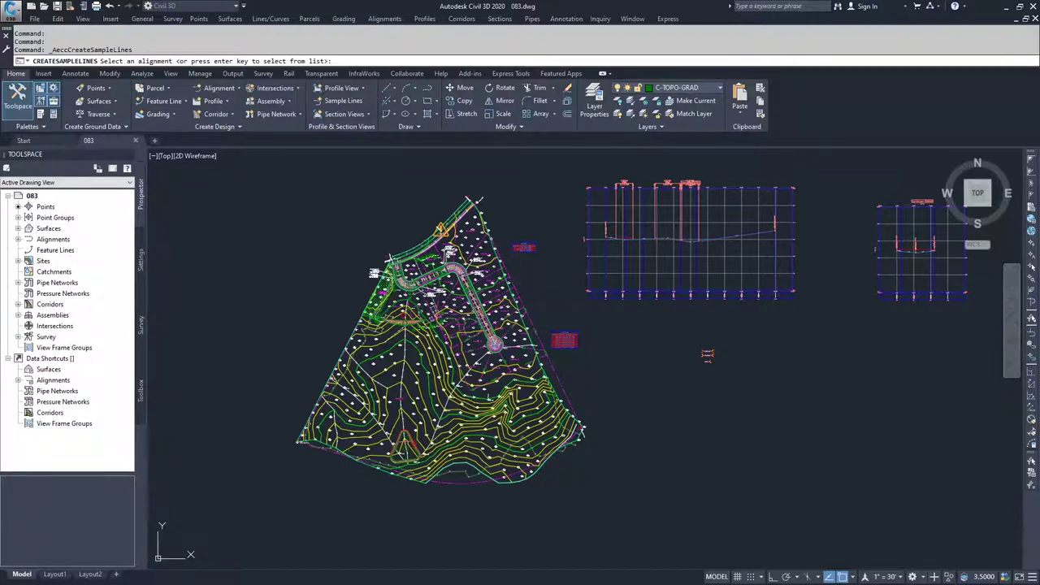
- Choose Dev-Align from the alignment list and move the Create Sample Line Group dialog aside
key("Return")
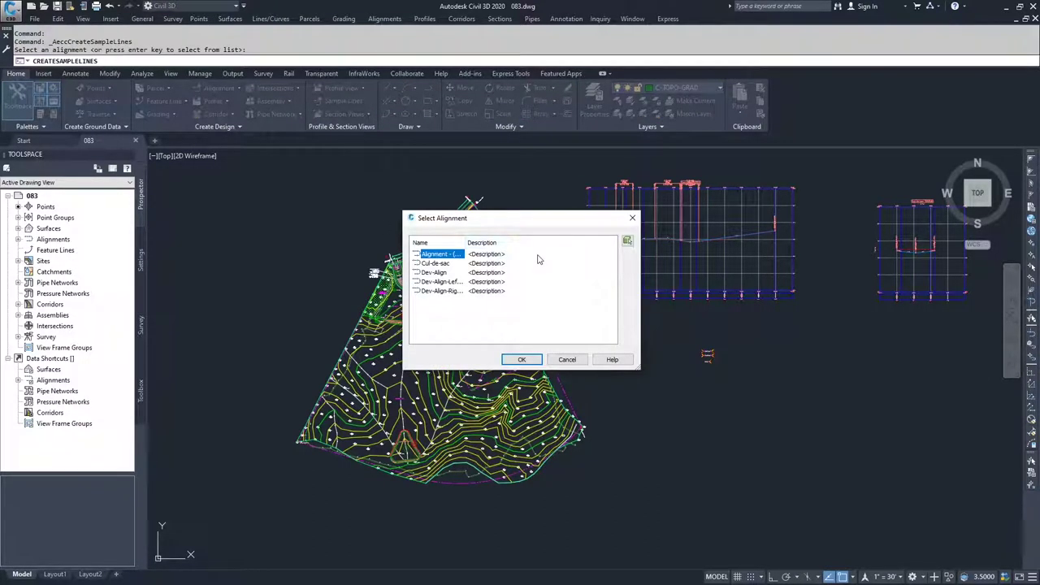
left_click(439, 273)
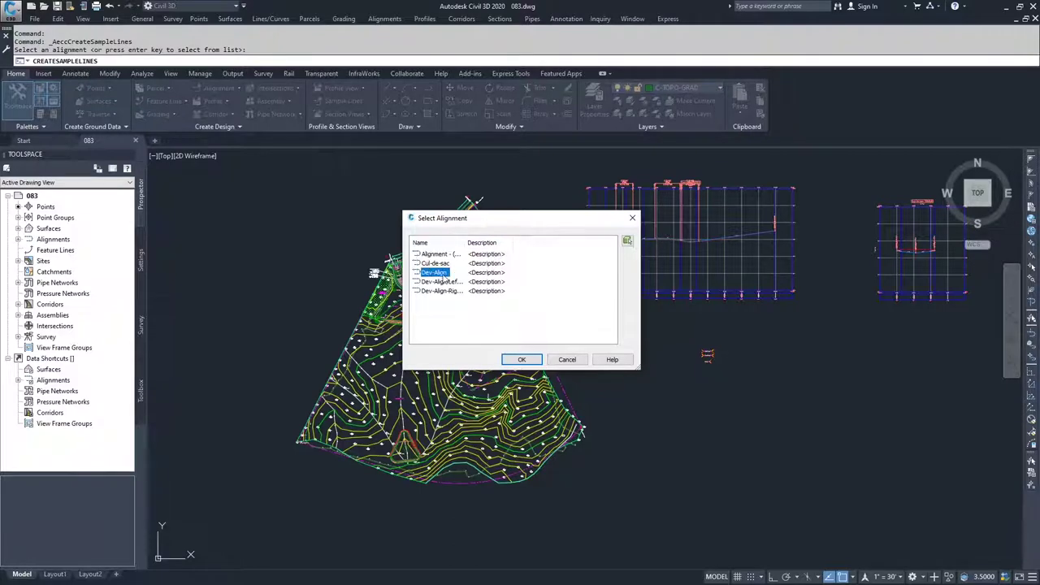
left_click(523, 360)
left_click_drag(157, 6, 411, 160)
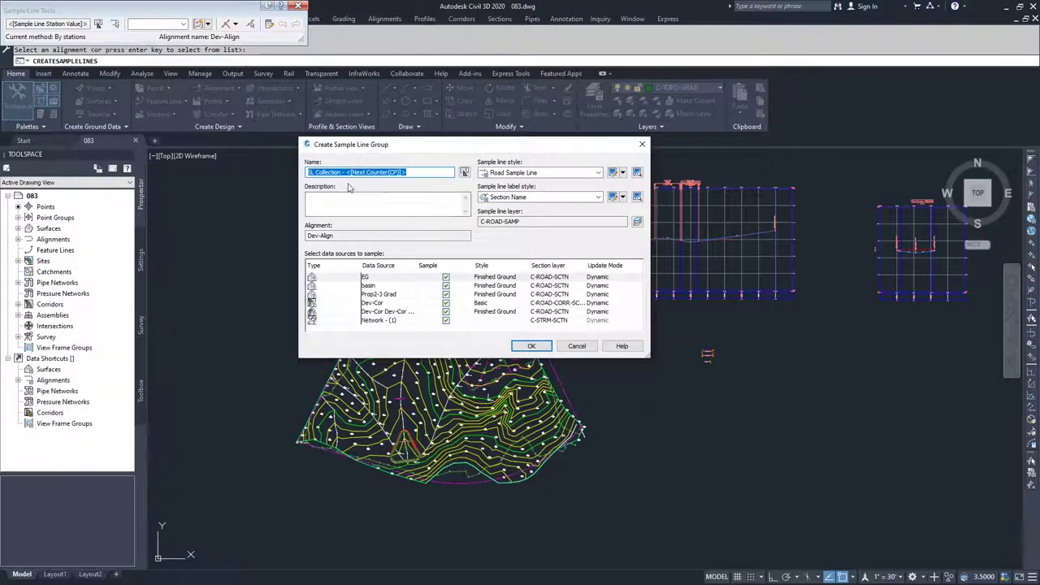
- Name the sample line group Dev-Xsec and keep Road Sample Line as its style
left_click_drag(343, 172, 306, 176)
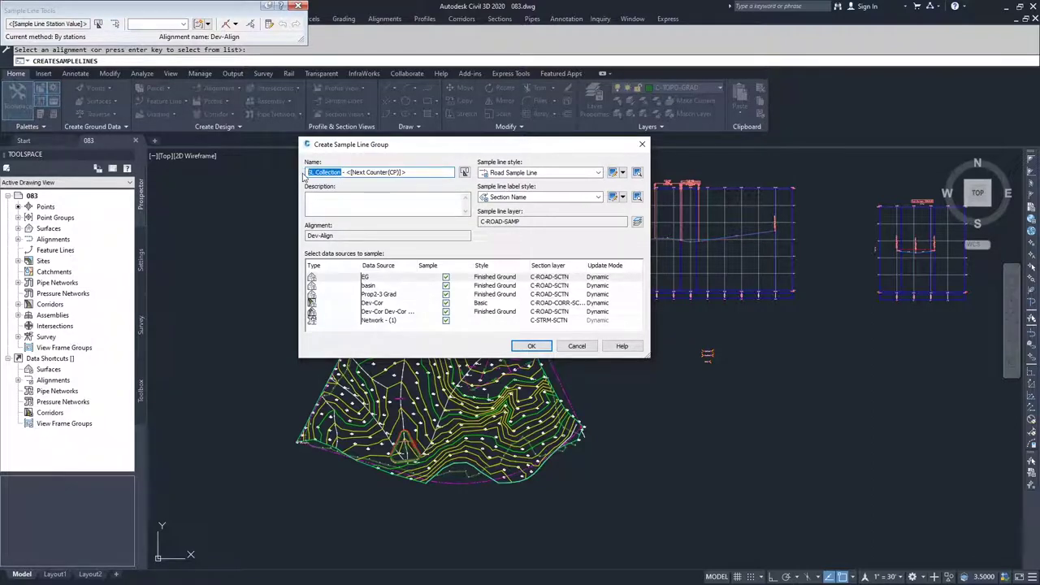
type("De")
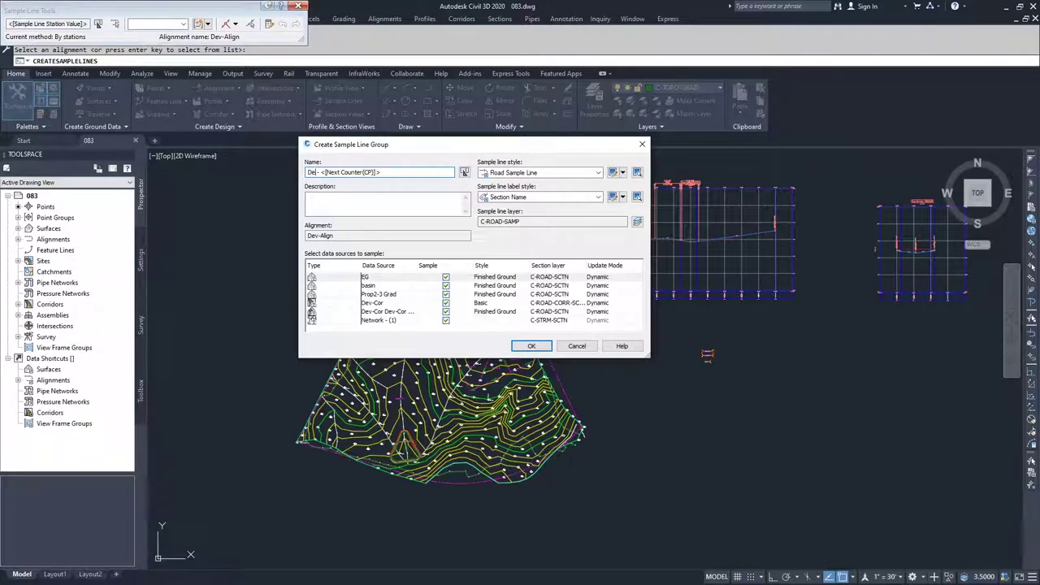
type("v-Xs")
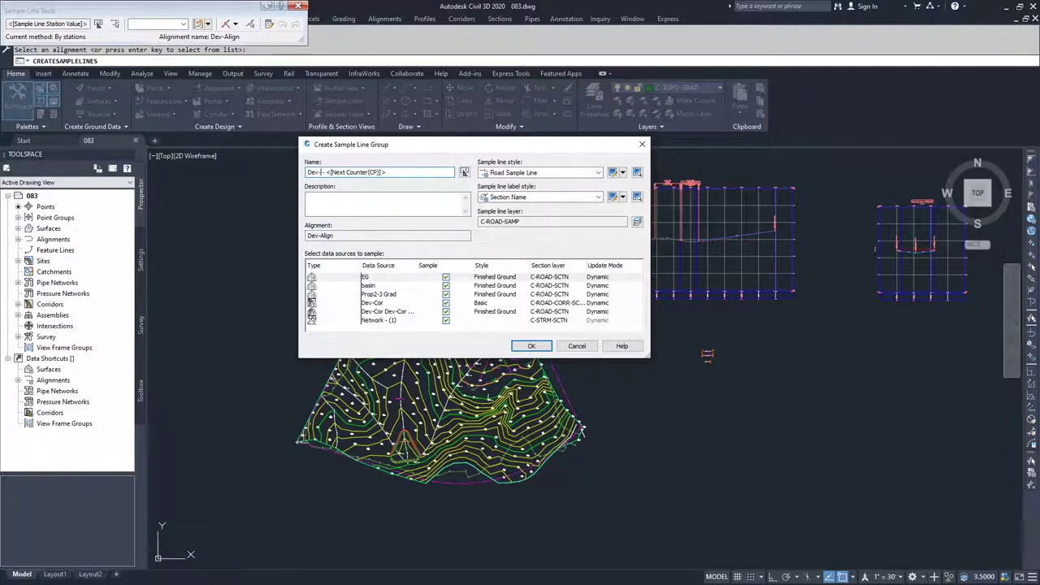
type("ec")
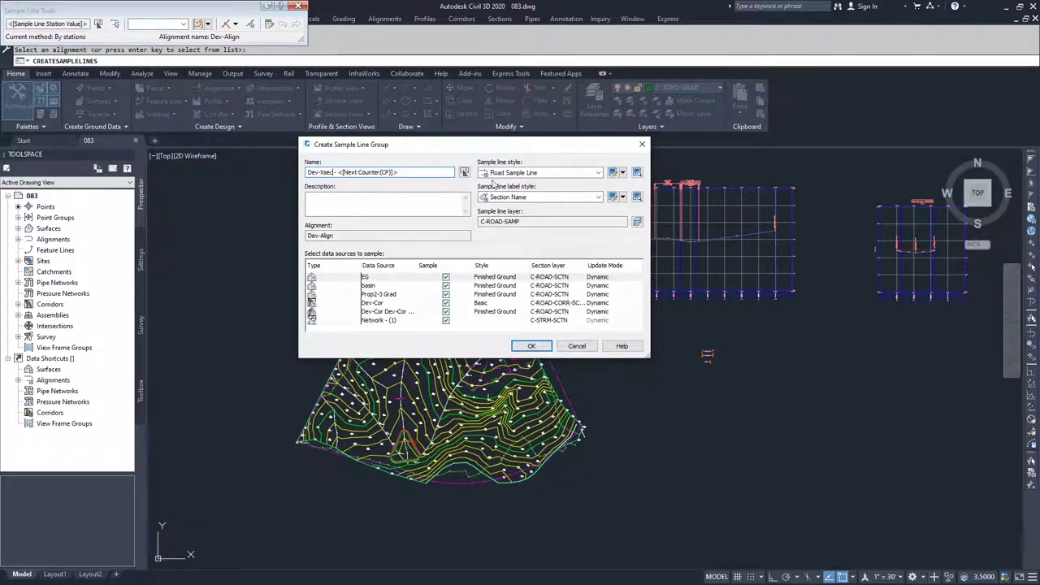
left_click(546, 172)
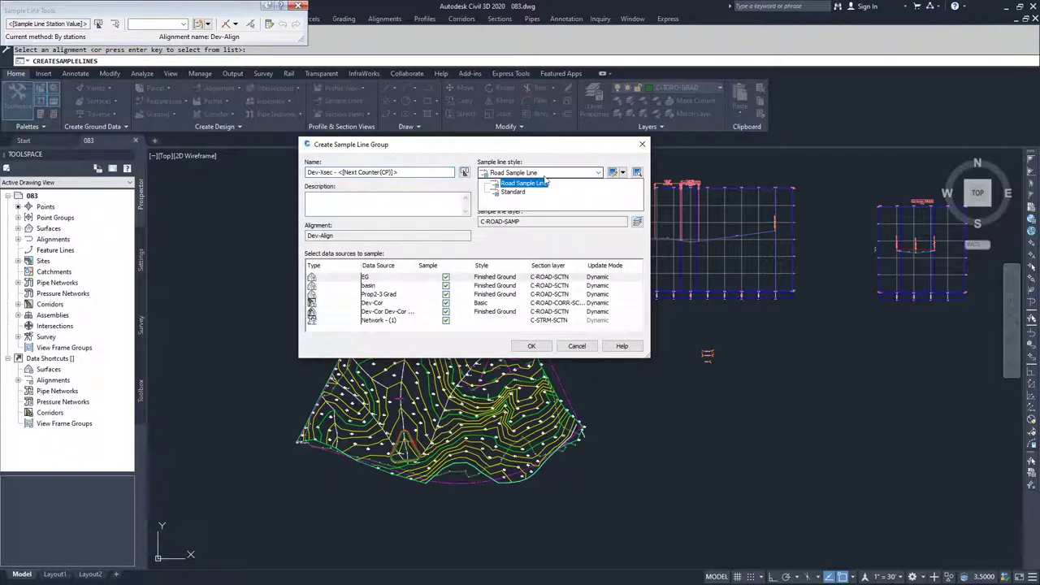
left_click(571, 178)
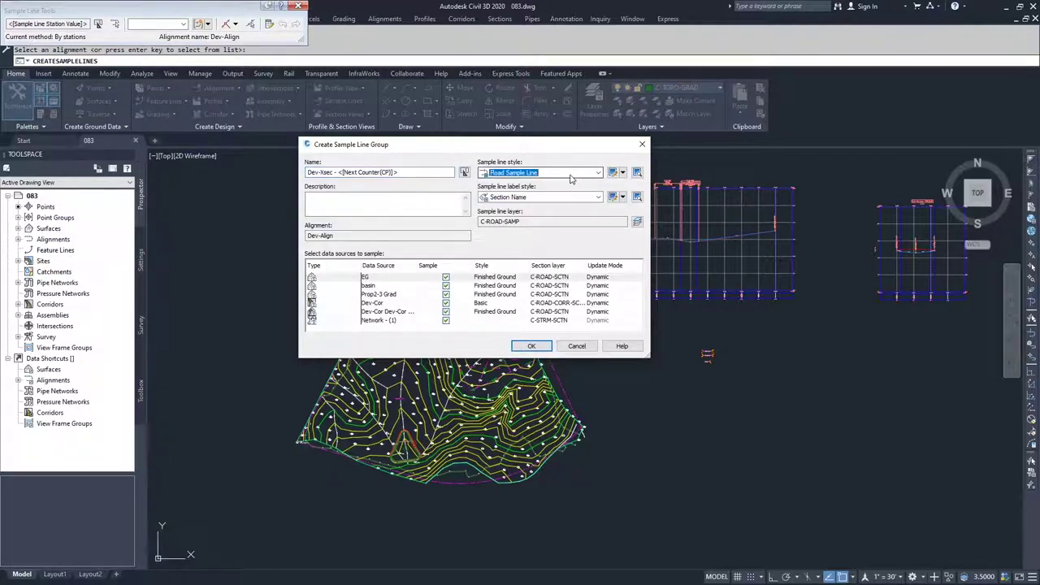
left_click(613, 172)
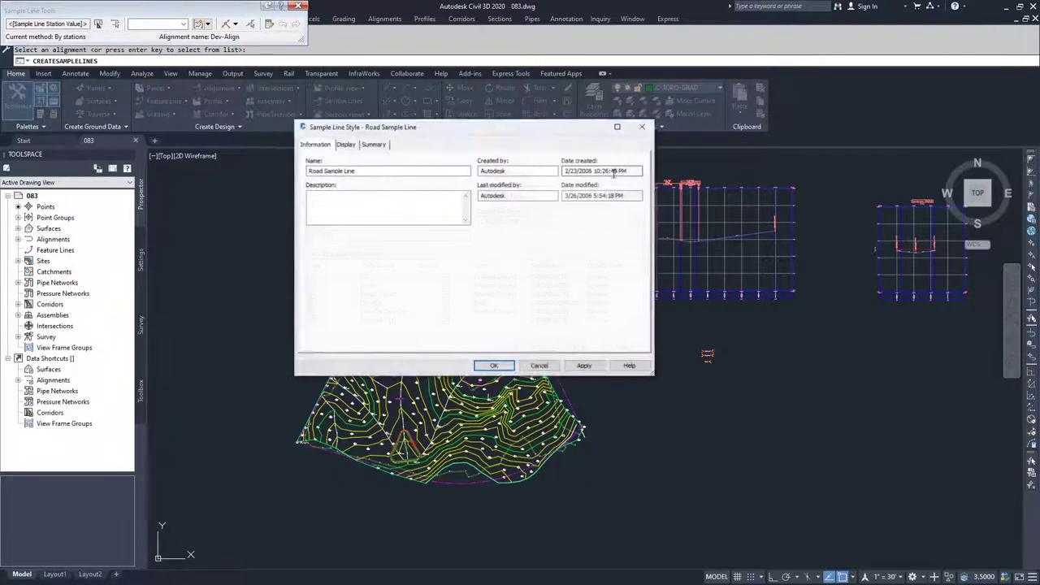
left_click(346, 145)
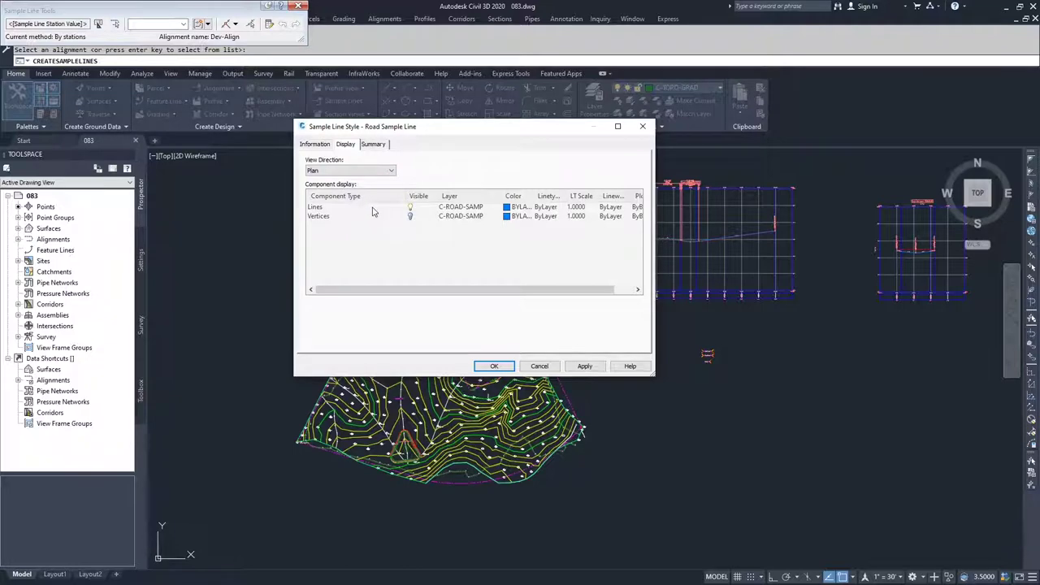
left_click(372, 171)
left_click(354, 187)
left_click(377, 172)
left_click(349, 184)
left_click(373, 144)
left_click(316, 144)
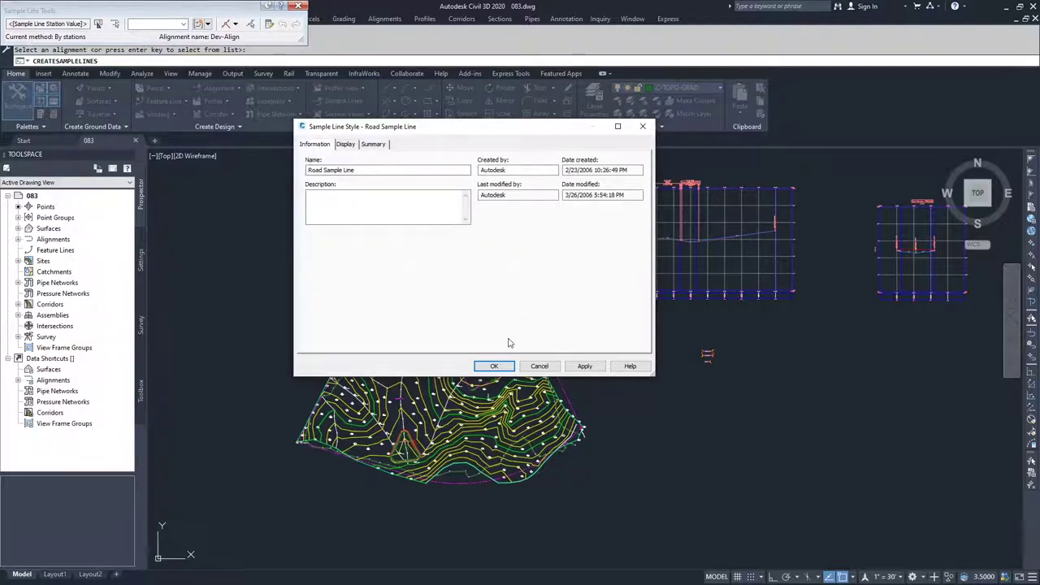
left_click(495, 365)
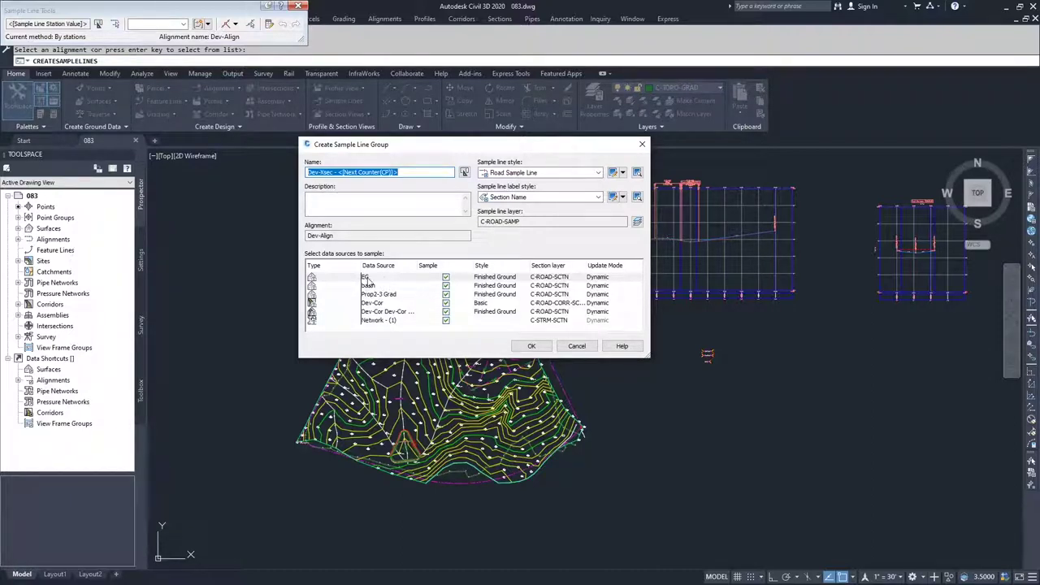
- Uncheck basin, Prop2-3 Grad, Dev-Cor, its corridor surface and Network so only EG is sampled
left_click(446, 286)
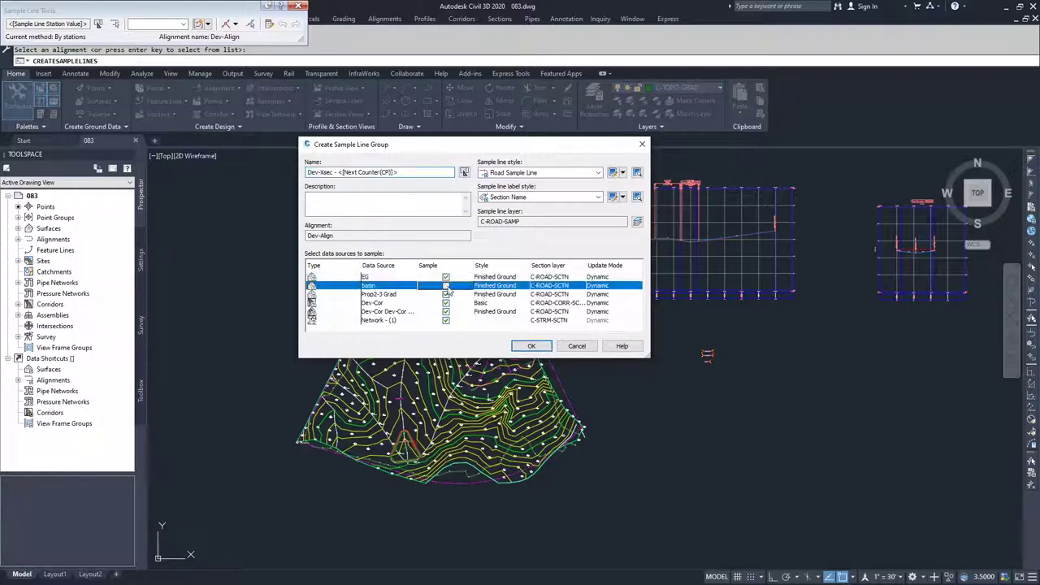
left_click(445, 294)
left_click(445, 302)
left_click(446, 311)
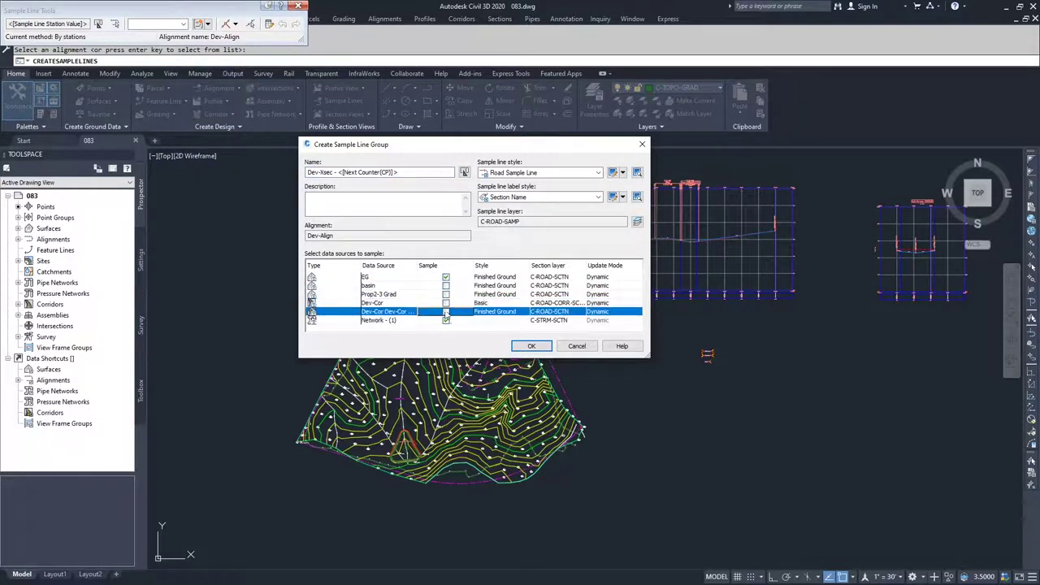
left_click(445, 320)
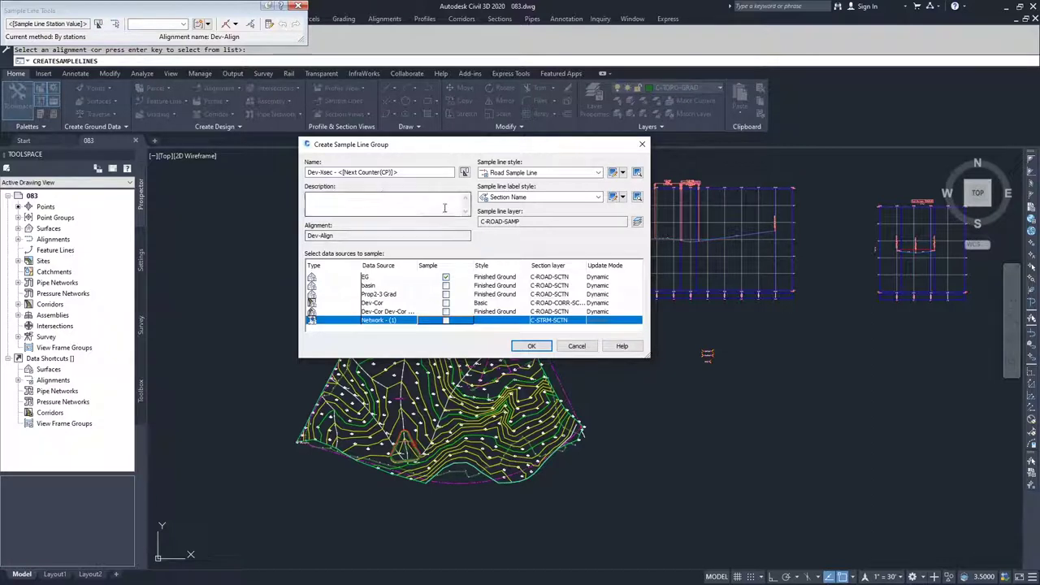
left_click(531, 346)
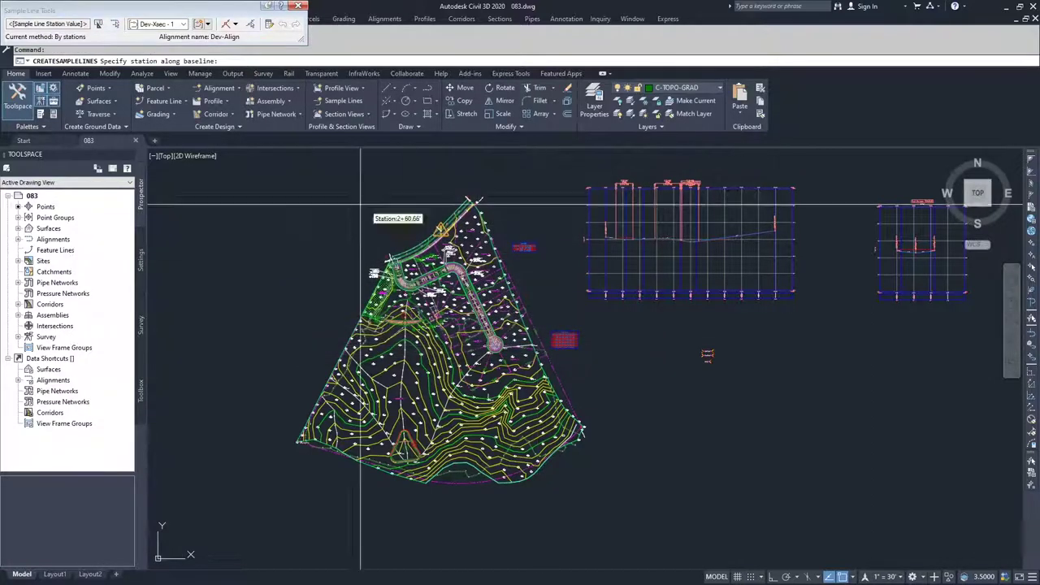
left_click_drag(114, 10, 303, 177)
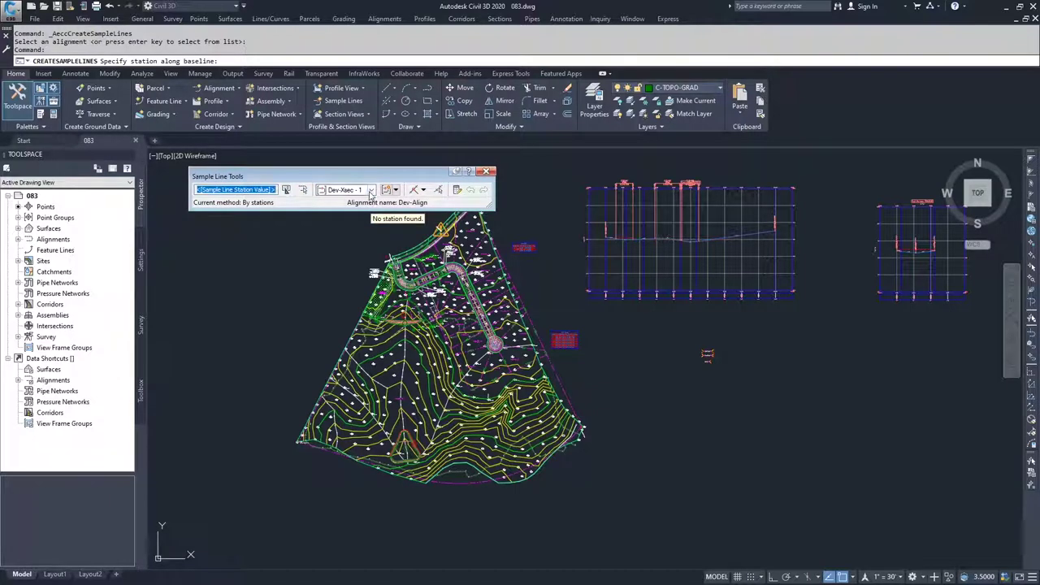
- Review the sample line group dropdown, the group menu and the sample line creation methods
left_click(371, 191)
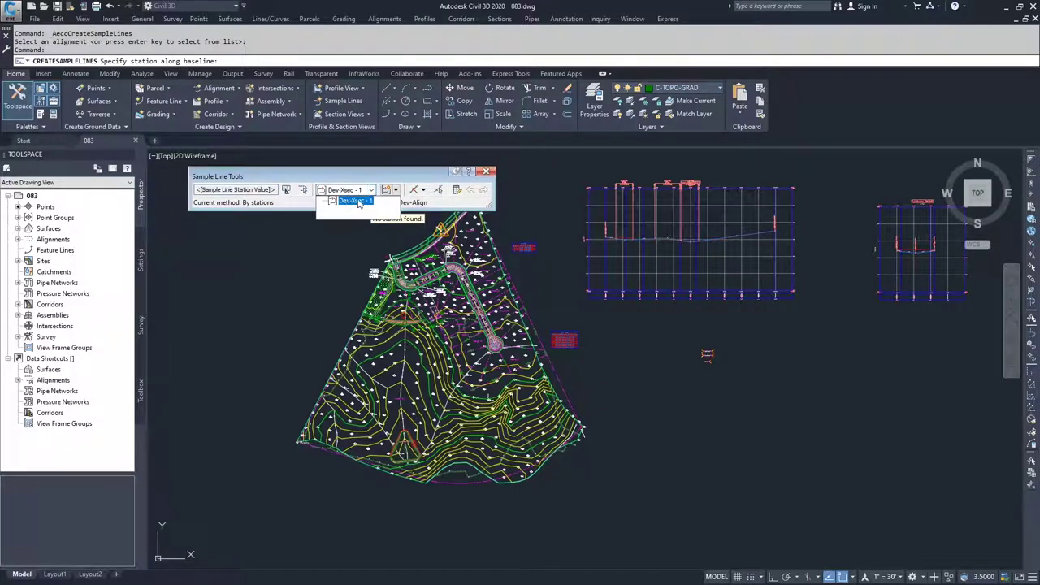
left_click(395, 190)
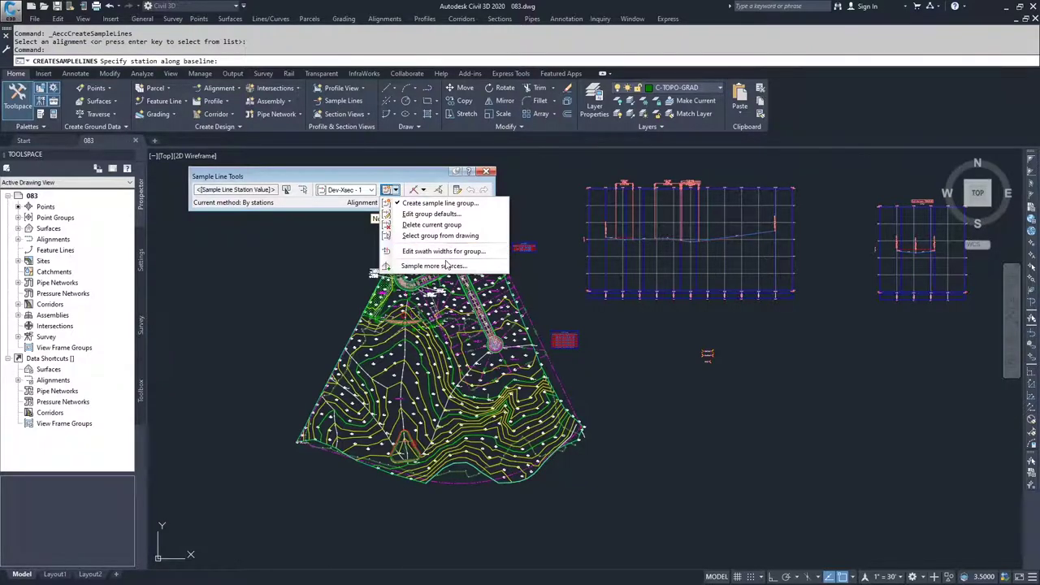
left_click(423, 190)
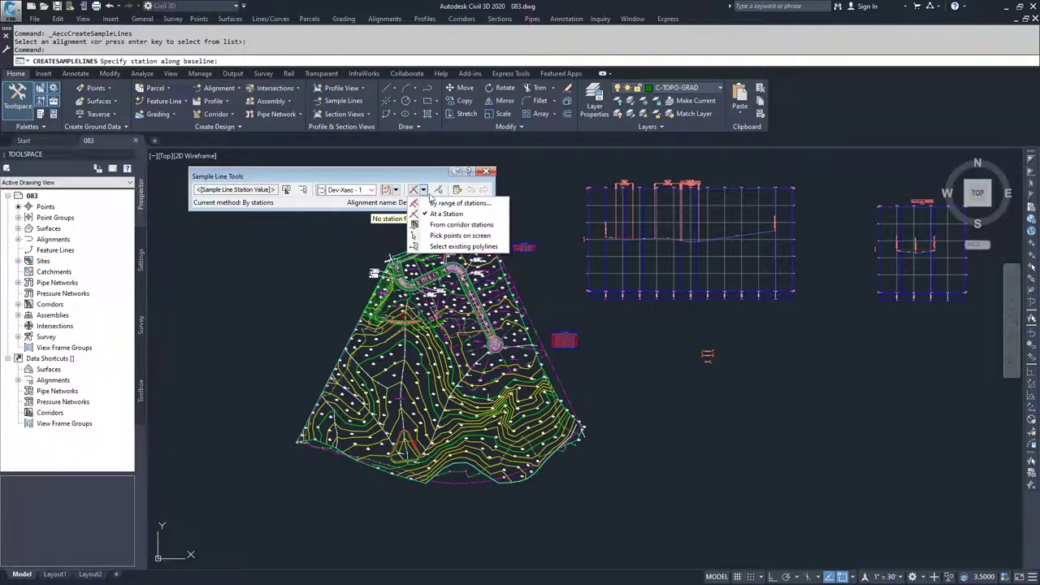
- Choose By range of stations with From alignment start False, picking the start station on-screen
left_click(439, 203)
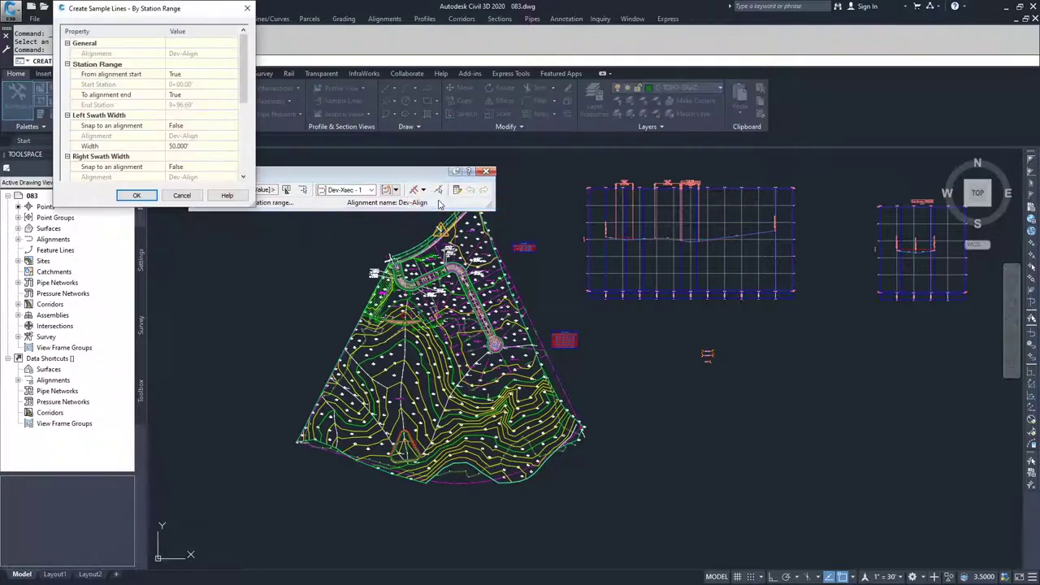
left_click_drag(133, 11, 314, 227)
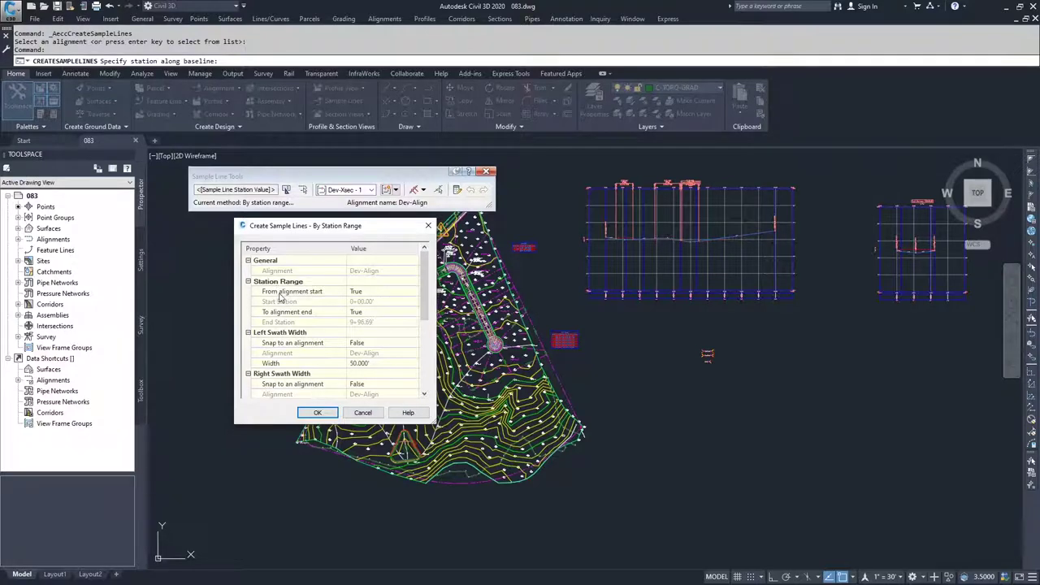
left_click(358, 294)
left_click(369, 295)
left_click(370, 302)
left_click(395, 301)
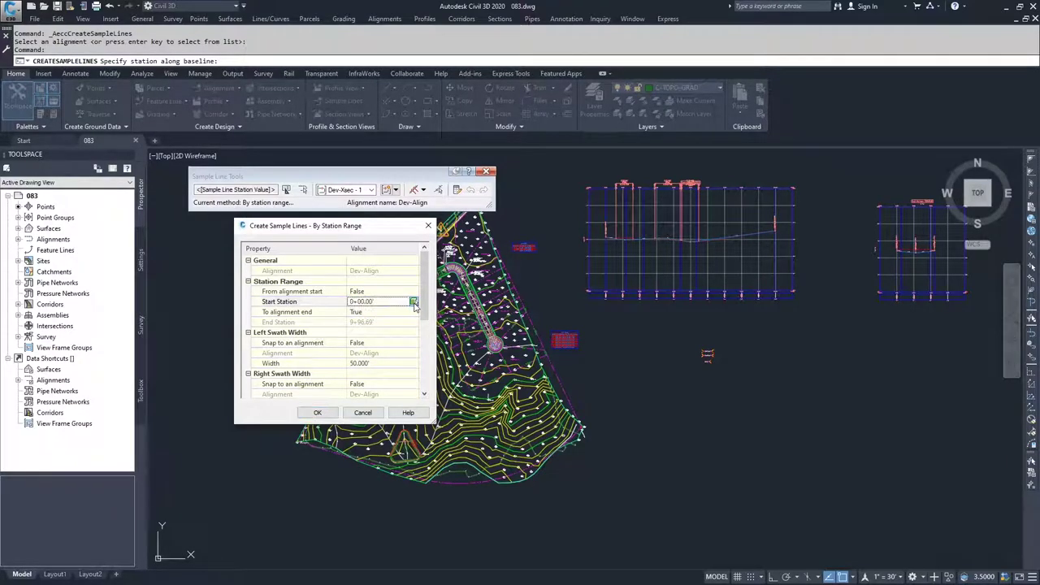
left_click(414, 302)
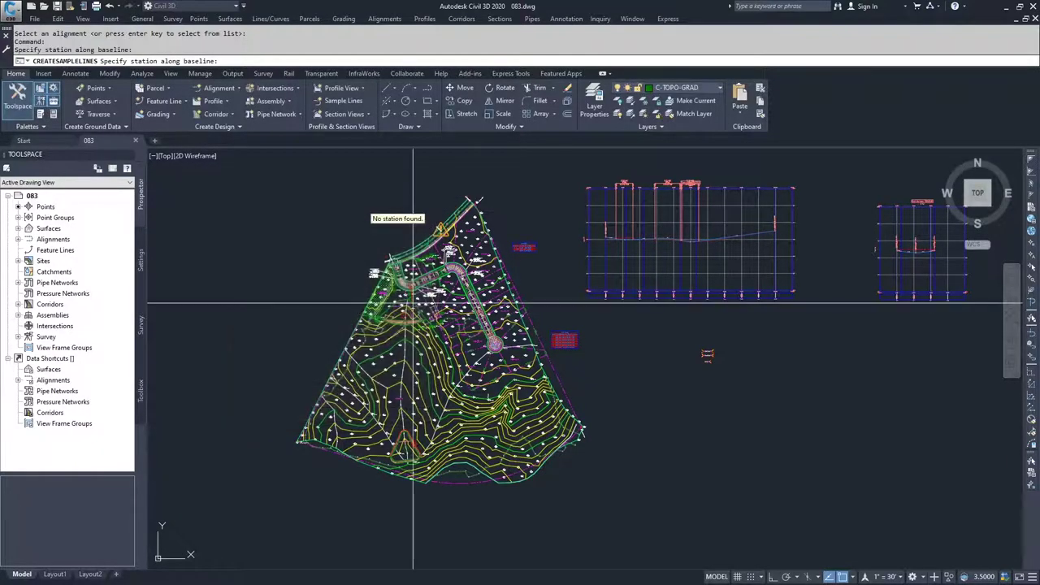
- Zoom to the start of Dev-Align and pick 0+29.11' as the Start Station
scroll(390, 272, "up", 6)
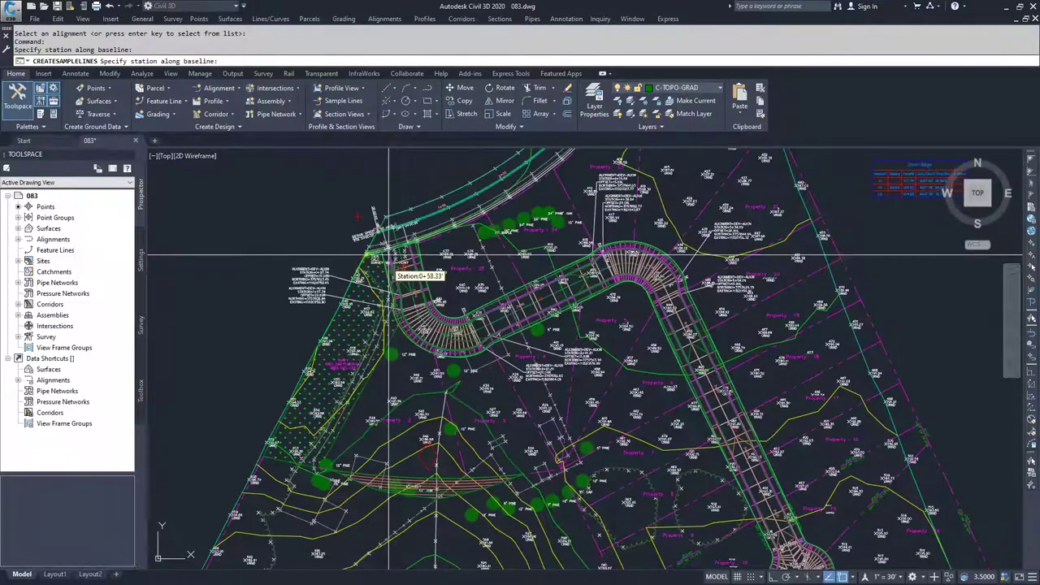
scroll(392, 262, "up", 2)
scroll(395, 268, "up", 2)
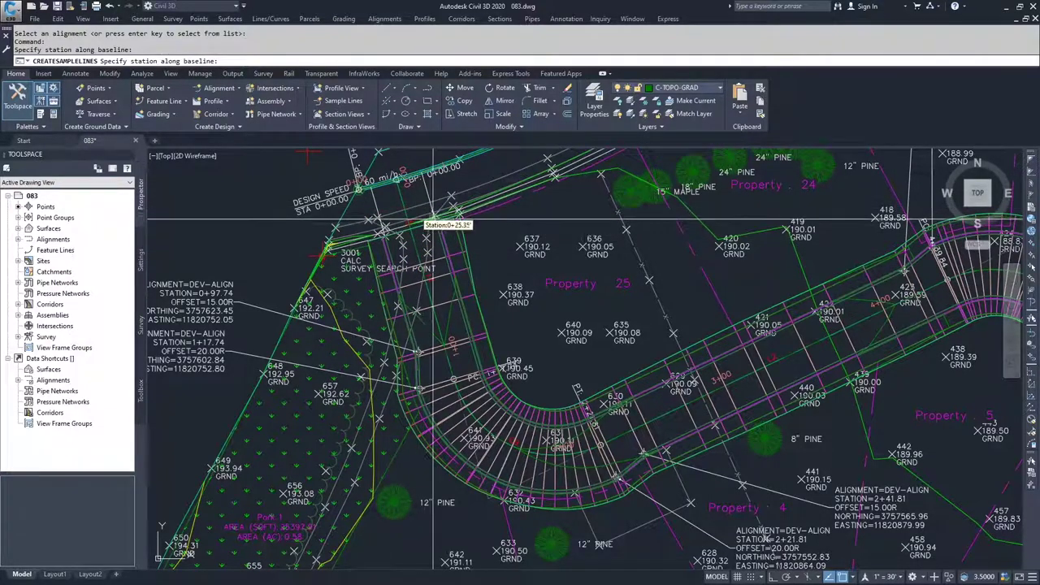
scroll(386, 239, "up", 2)
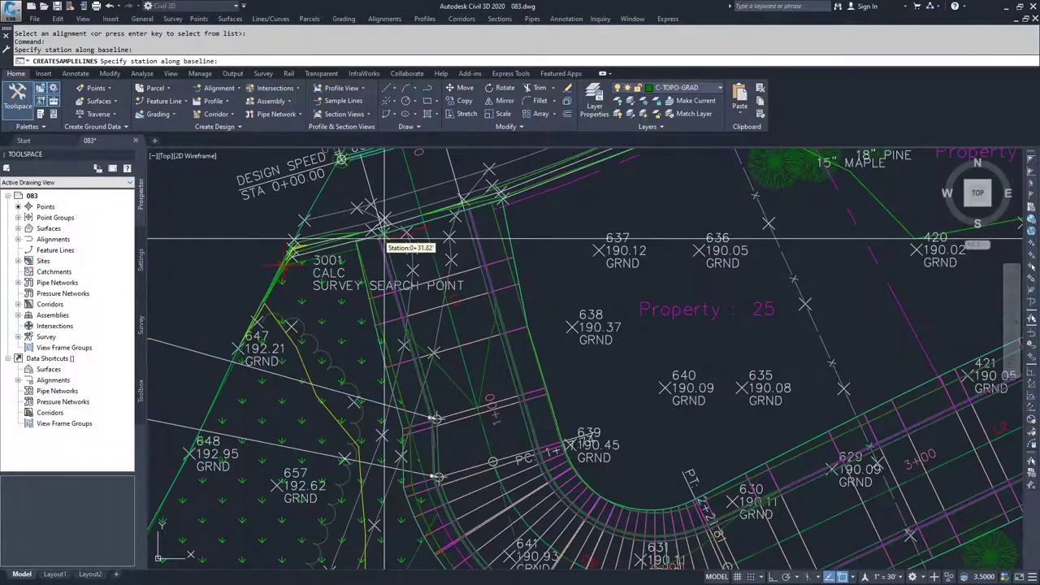
left_click(386, 239)
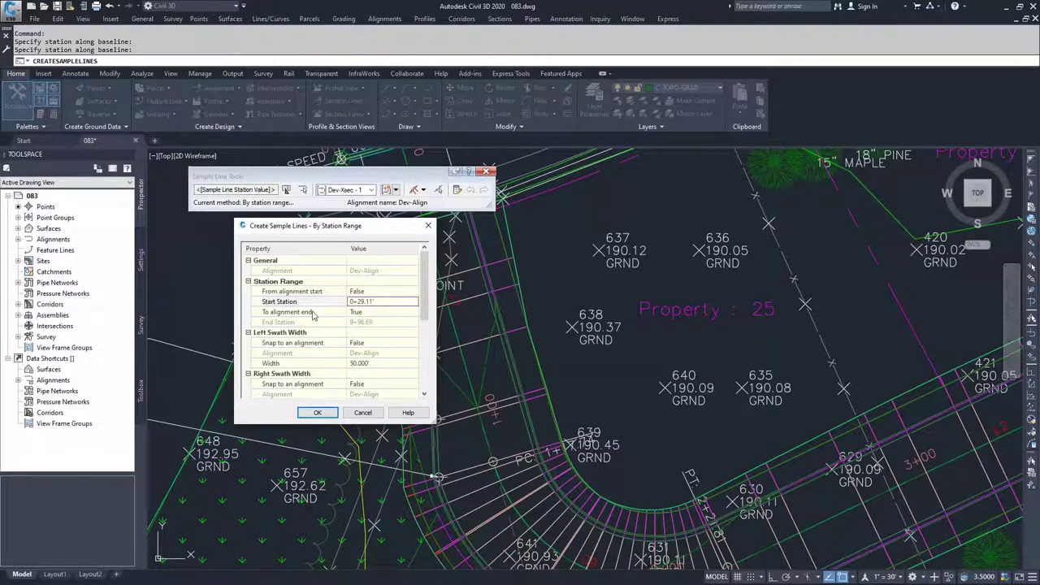
- Set To alignment end False and pick End Station 9+48.41' at the cul-de-sac endpoint
left_click(364, 313)
left_click(365, 314)
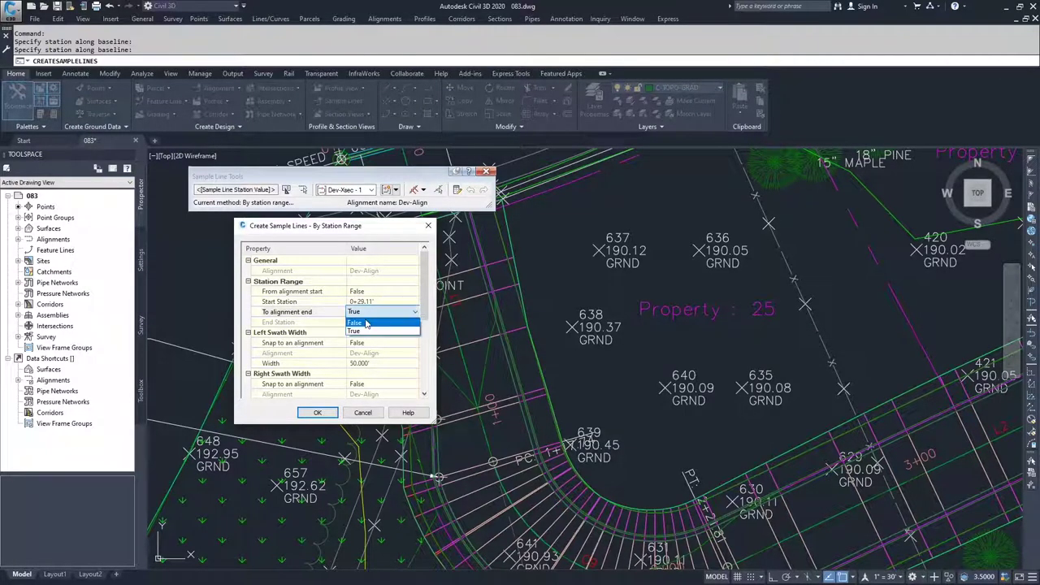
left_click(364, 324)
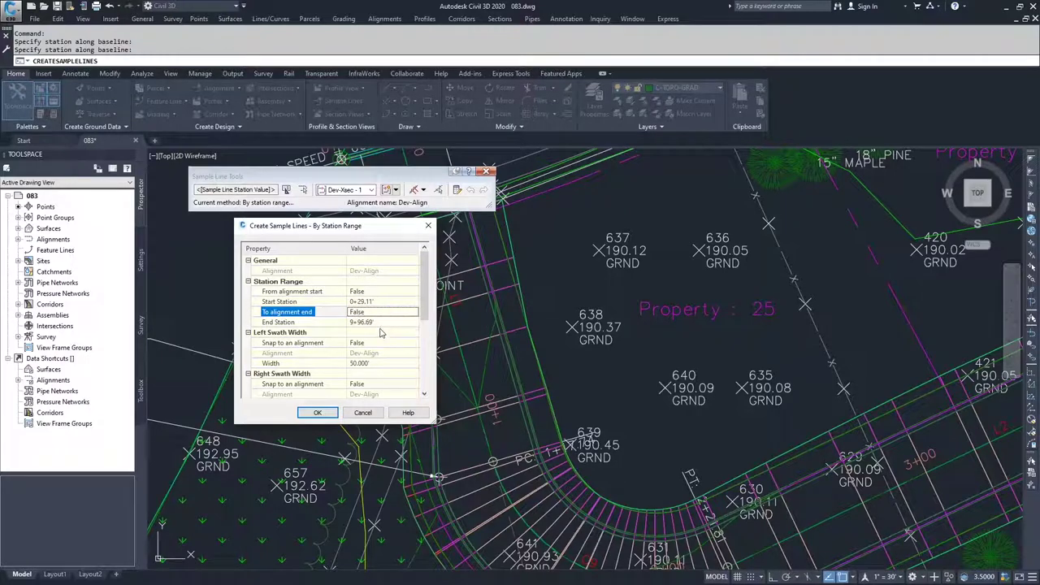
left_click(386, 323)
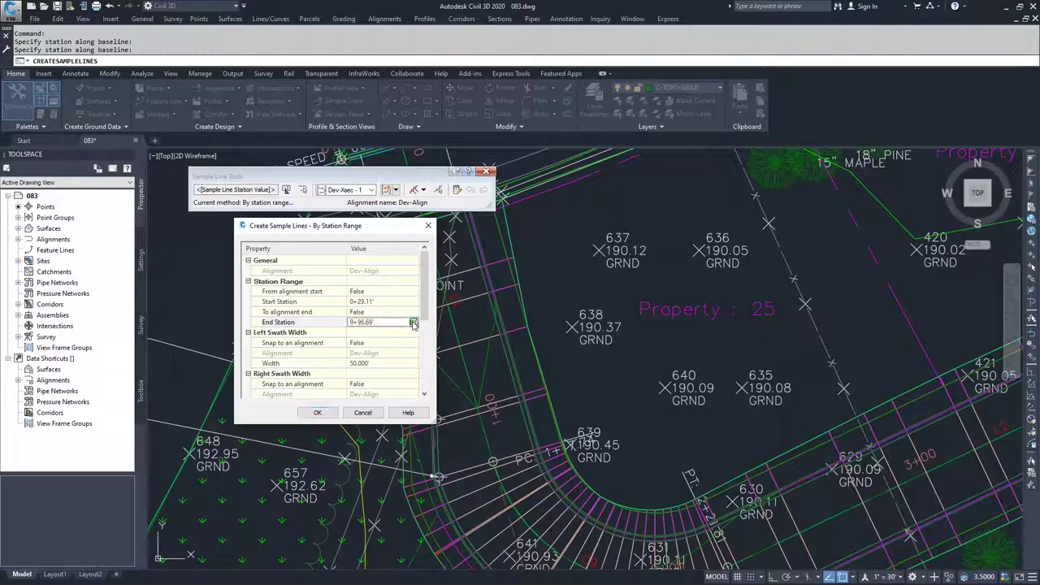
left_click(414, 322)
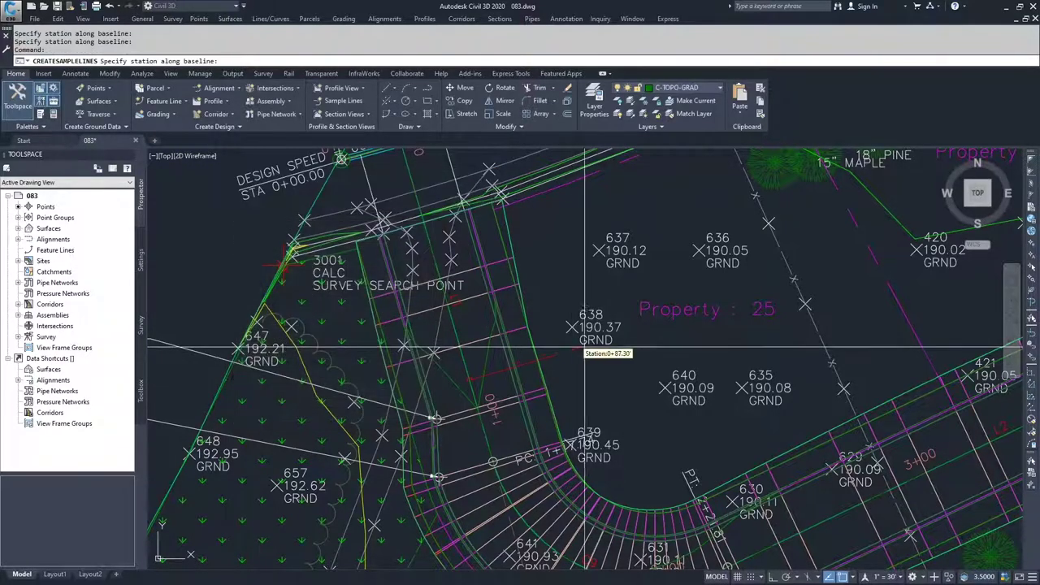
scroll(585, 351, "down", 5)
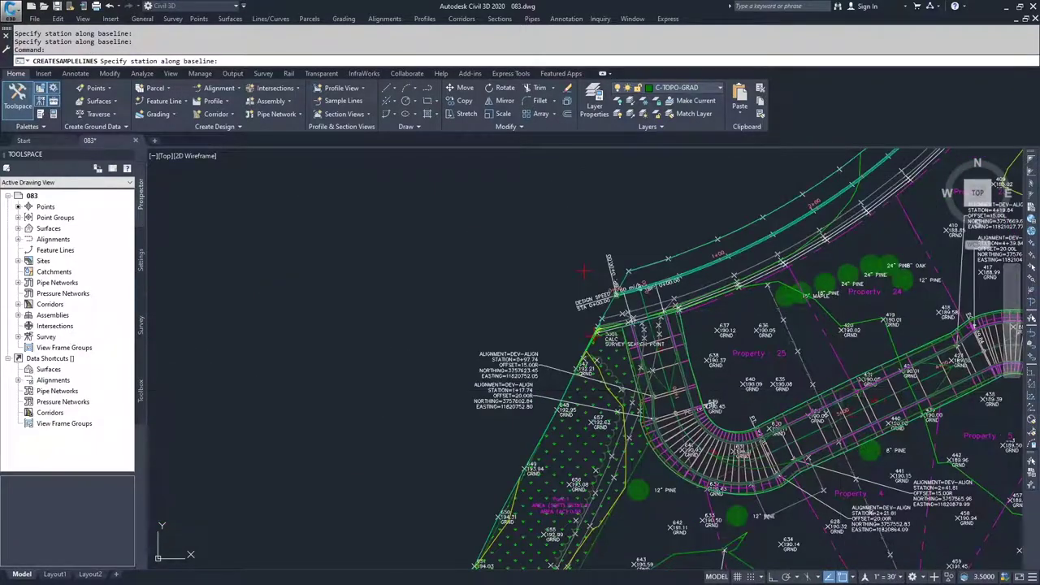
middle_click_drag(863, 437, 535, 275)
middle_click_drag(831, 511, 605, 333)
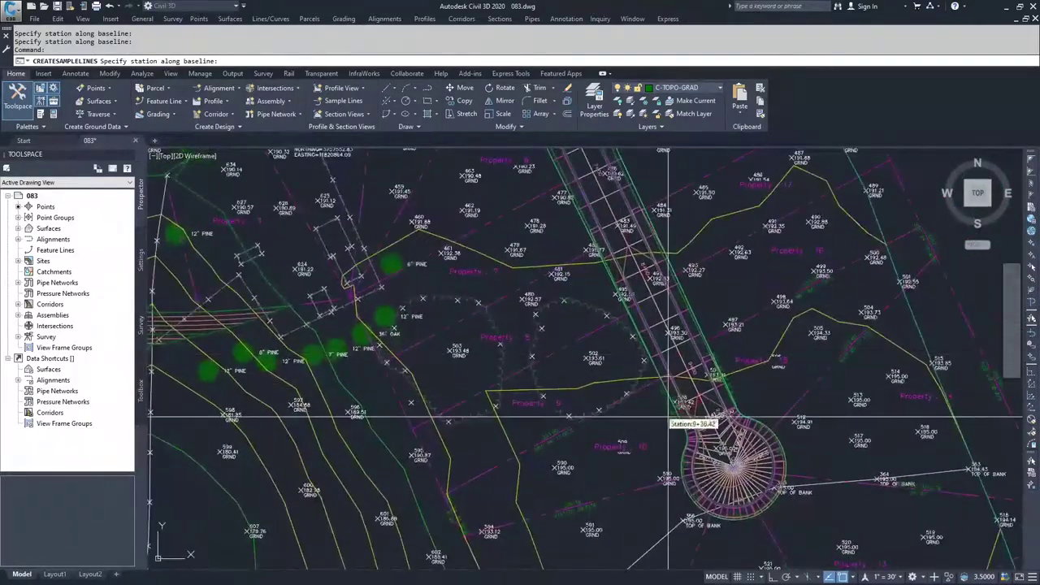
scroll(669, 420, "up", 7)
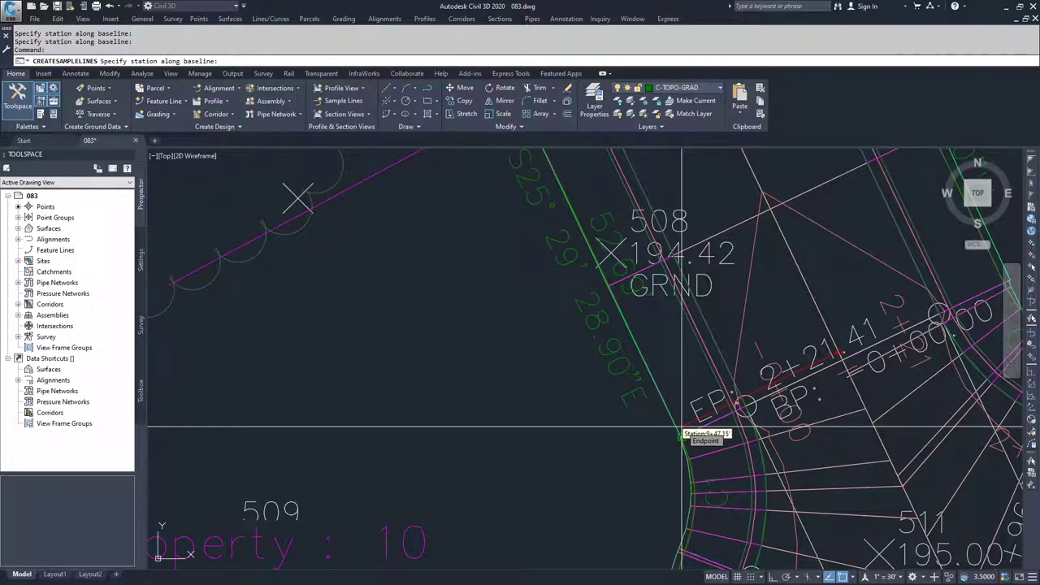
left_click(681, 428)
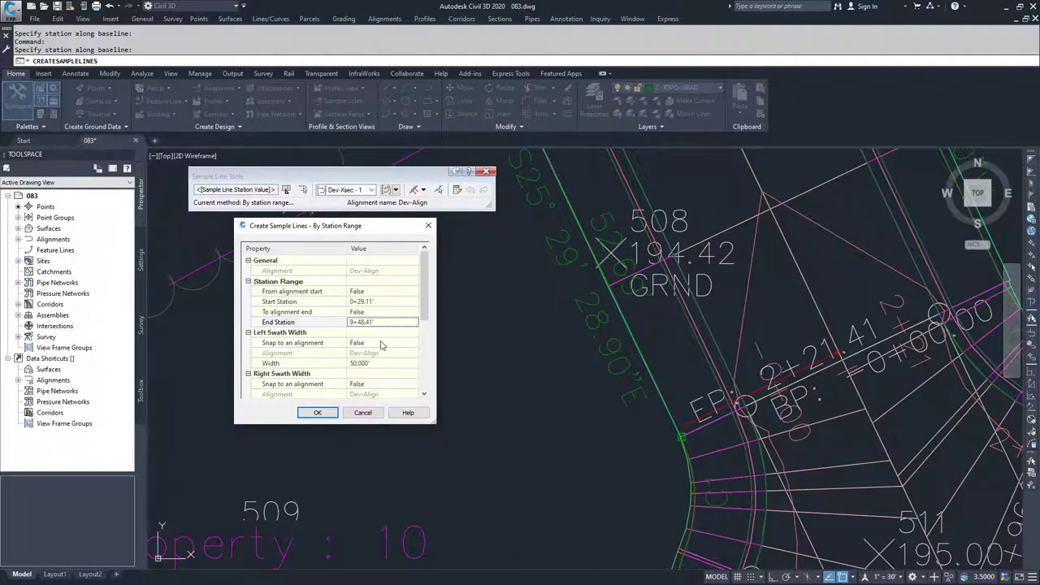
- Keep swath snapping to an alignment off and set left and right swath widths to 35'
left_click_drag(425, 305, 423, 323)
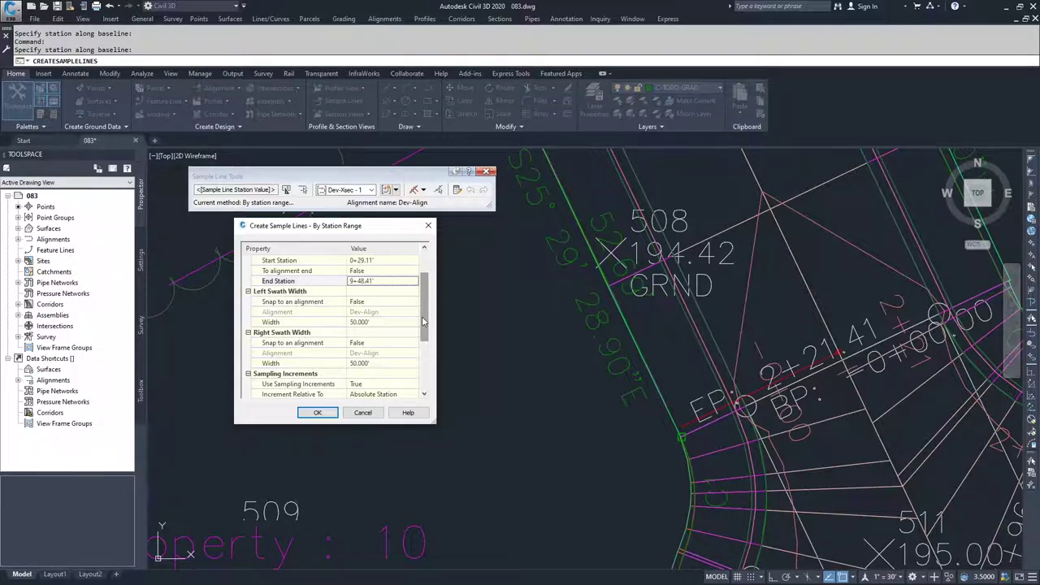
left_click(369, 304)
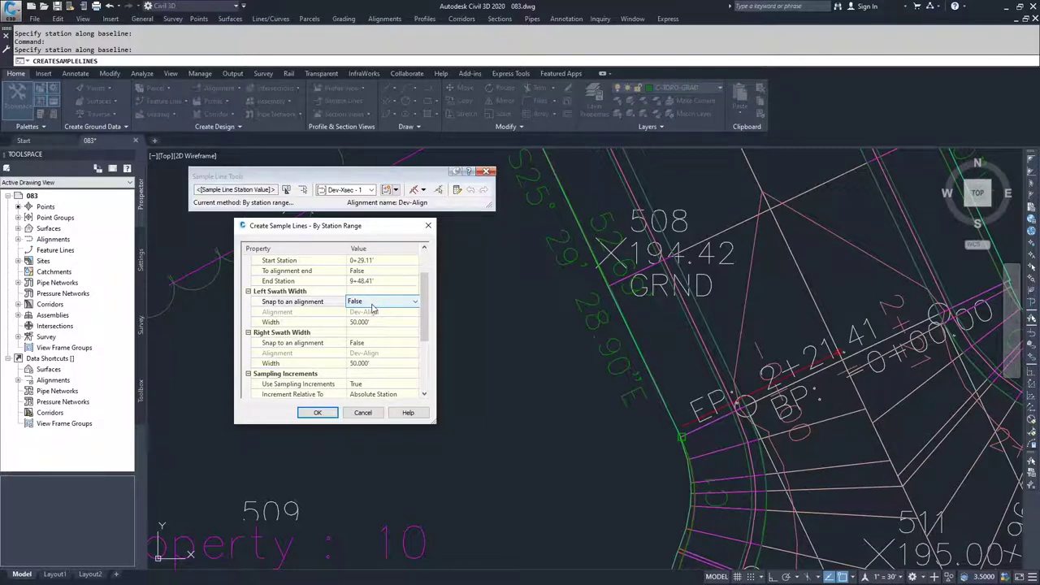
left_click(372, 306)
left_click(374, 307)
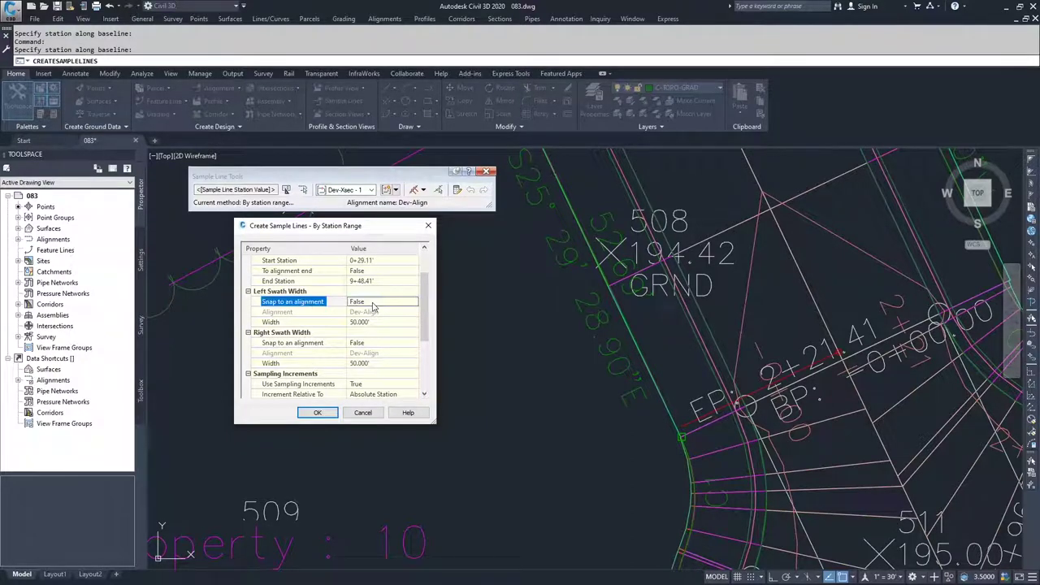
left_click(370, 323)
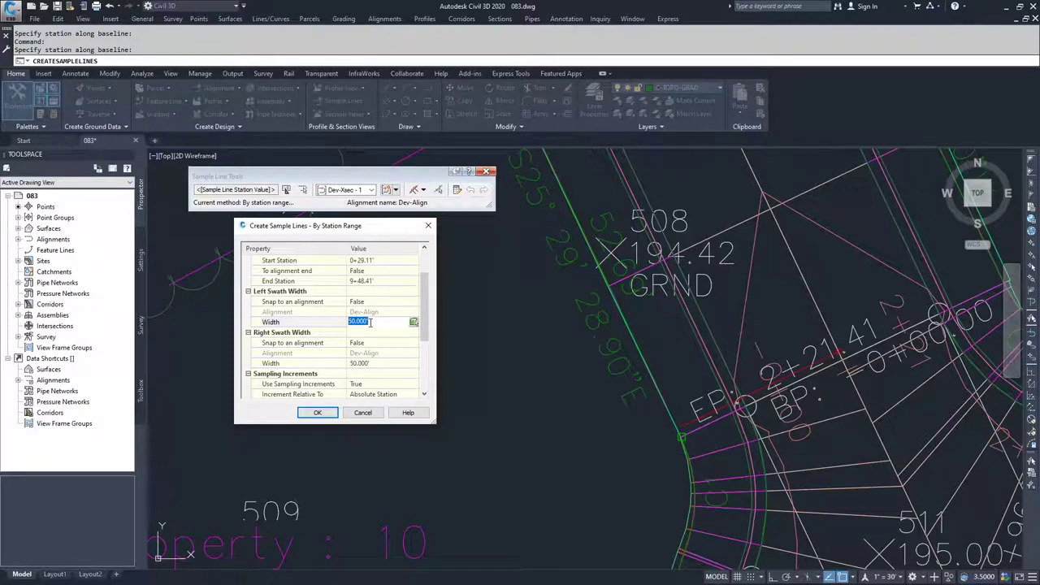
type("35")
left_click(365, 363)
type("35")
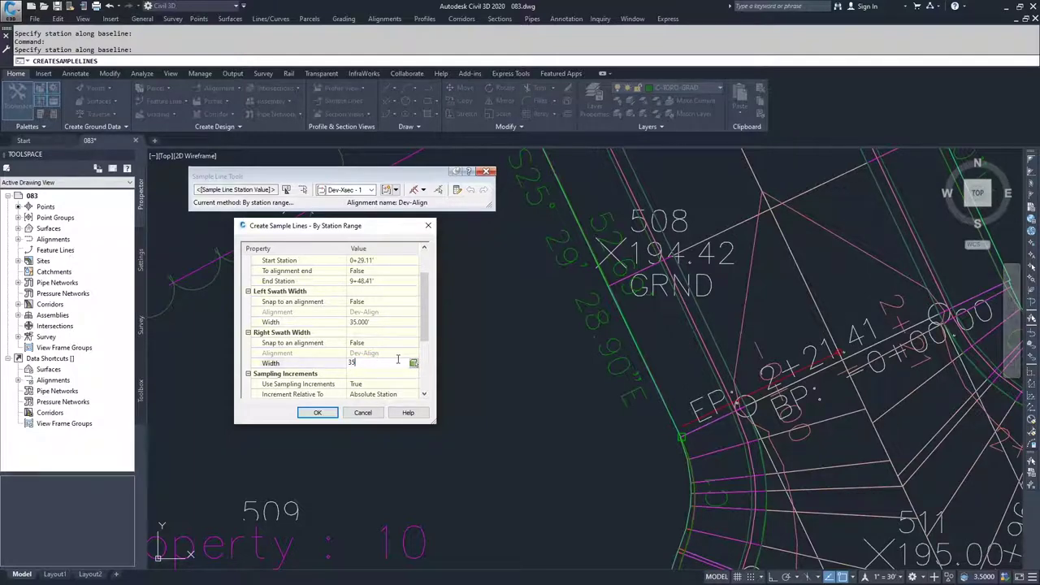
left_click(424, 335)
left_click_drag(425, 335, 424, 382)
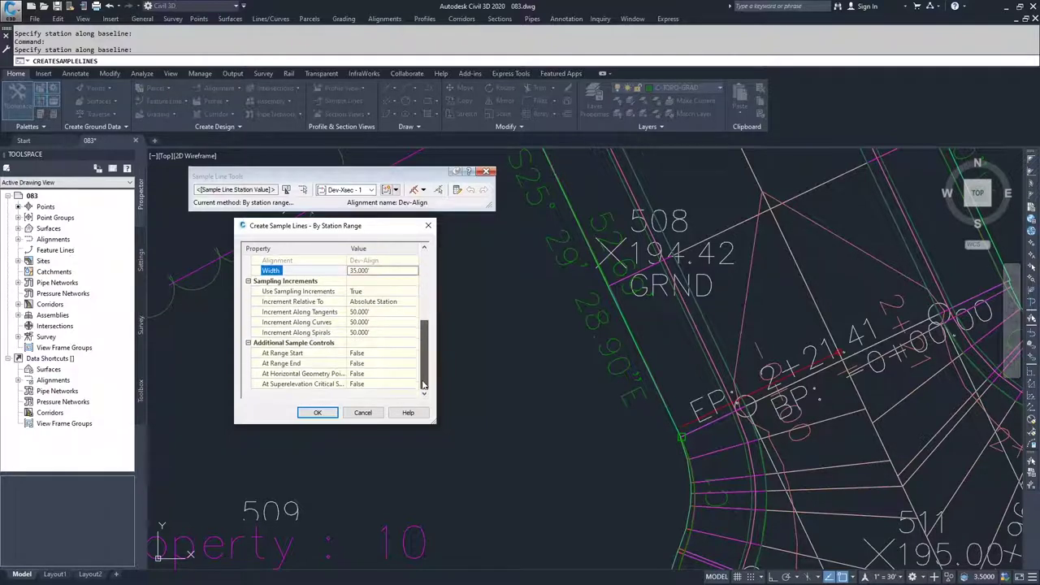
- Keep Use Sampling Increments True and review the increment reference setting
left_click(370, 292)
left_click(370, 301)
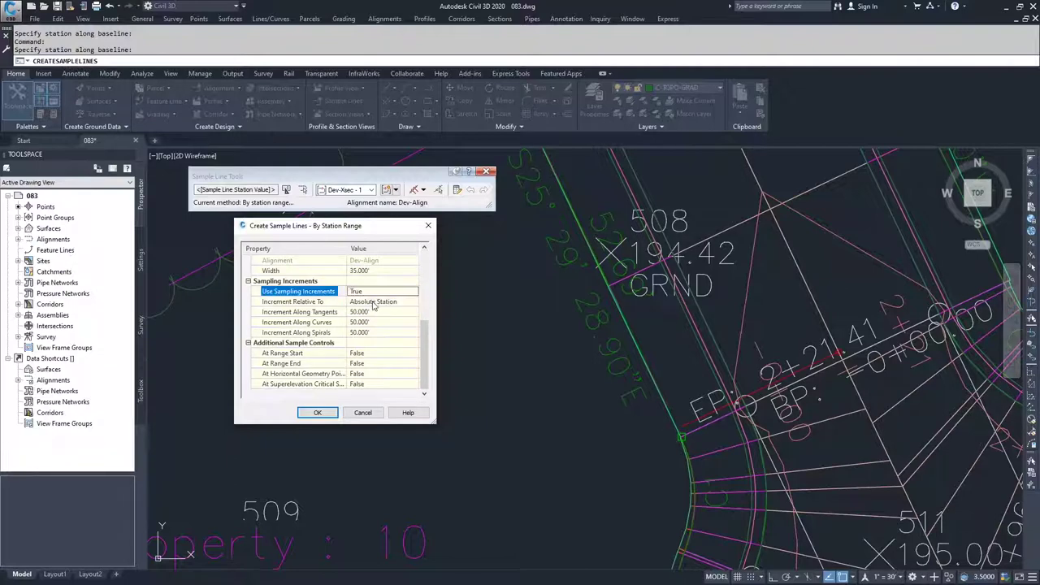
left_click(378, 302)
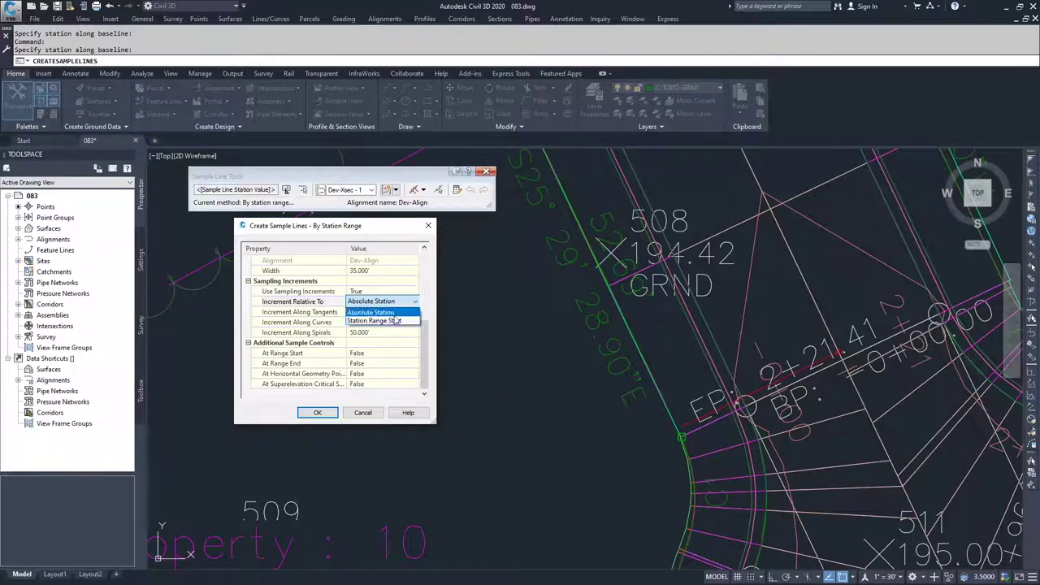
left_click(396, 321)
left_click_drag(421, 336, 427, 272)
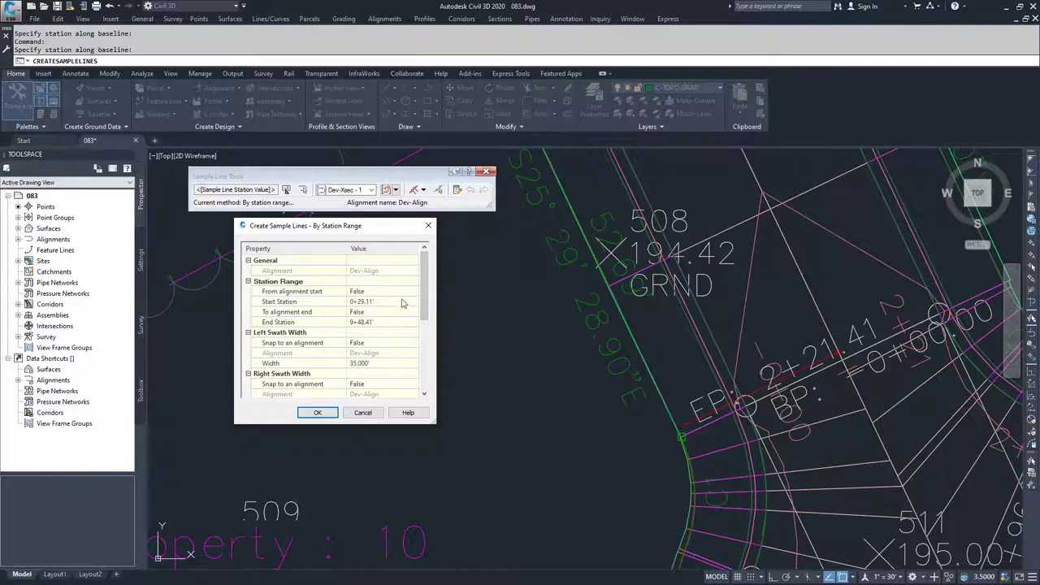
left_click_drag(425, 304, 423, 348)
left_click(419, 347)
scroll(418, 347, "down", 1)
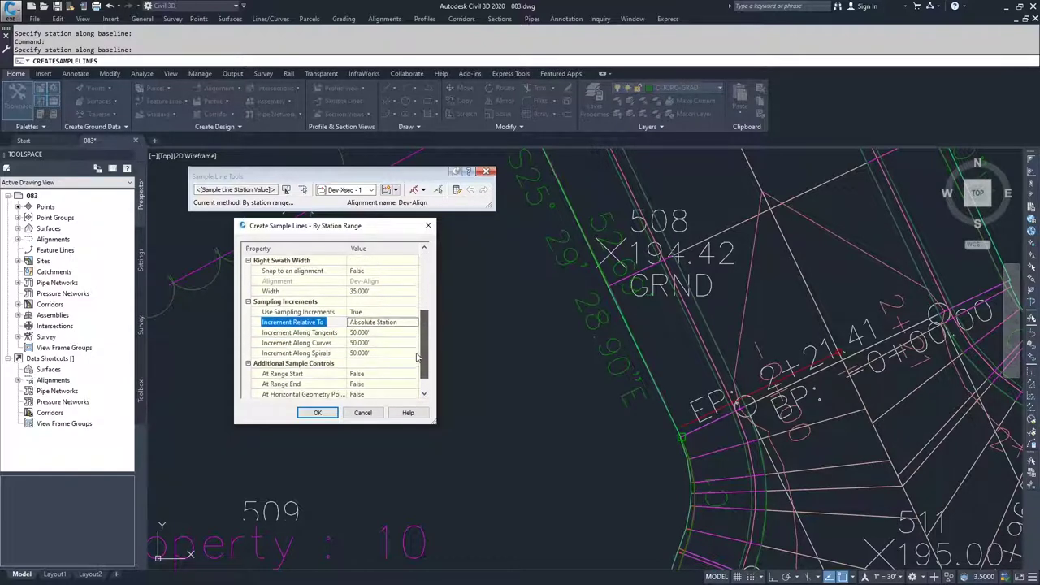
- Set tangent, curve and spiral increments to 25' and accept the sample line settings
left_click(369, 333)
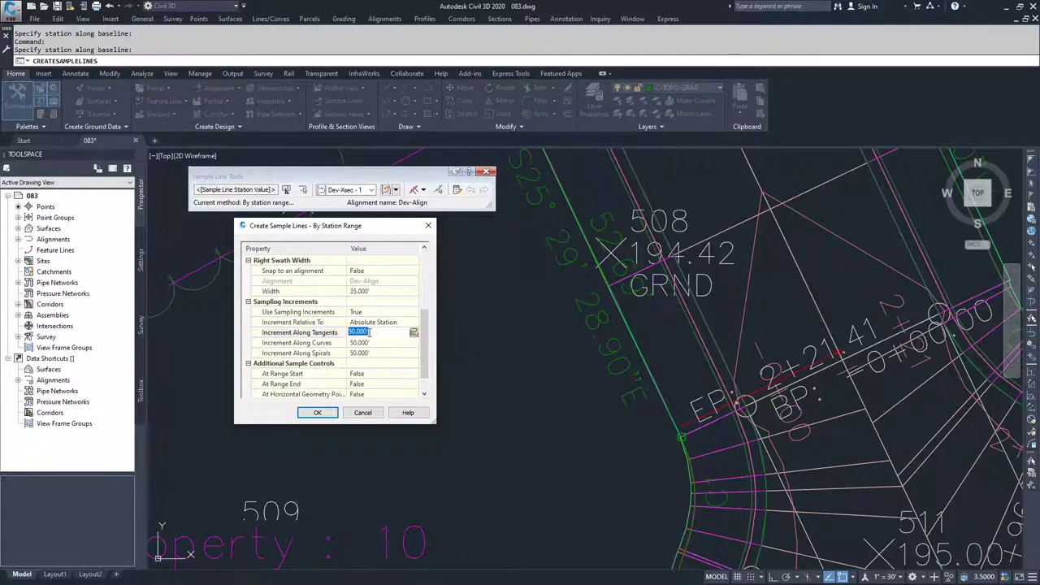
type("23")
type("5")
left_click(370, 343)
type("25")
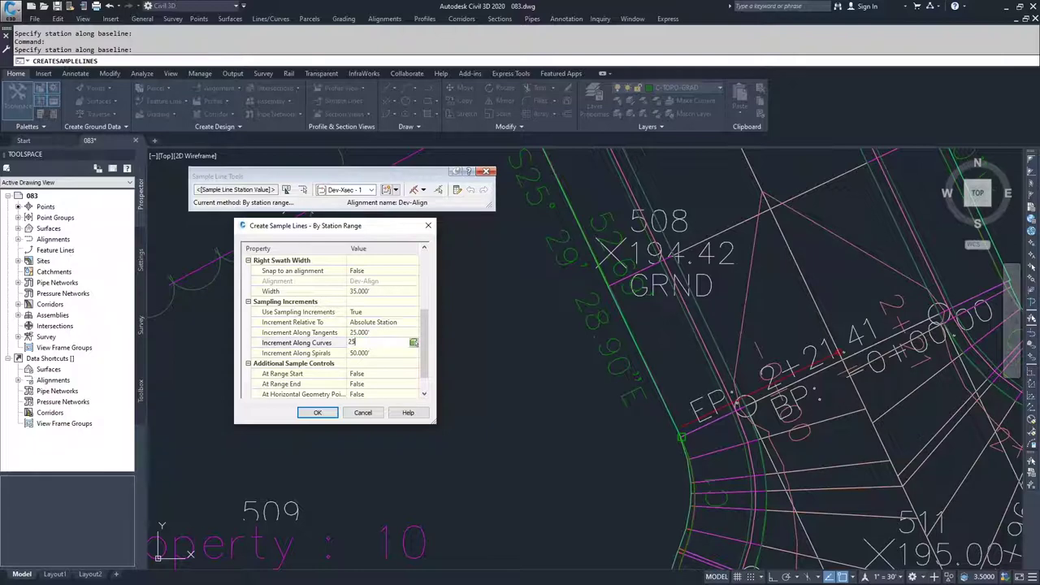
left_click(370, 353)
type("25")
left_click(378, 345)
scroll(382, 346, "down", 1)
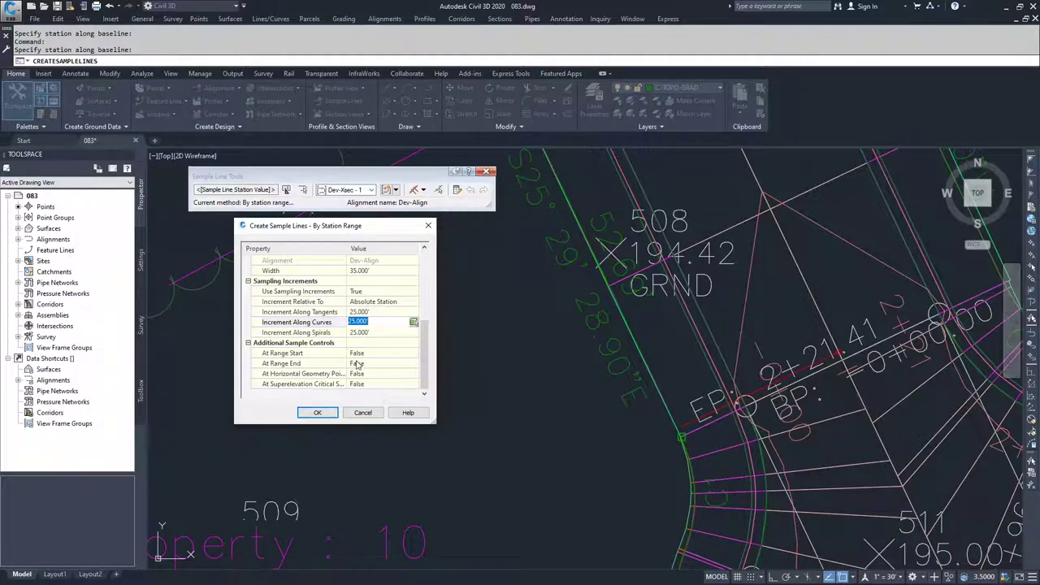
left_click(316, 413)
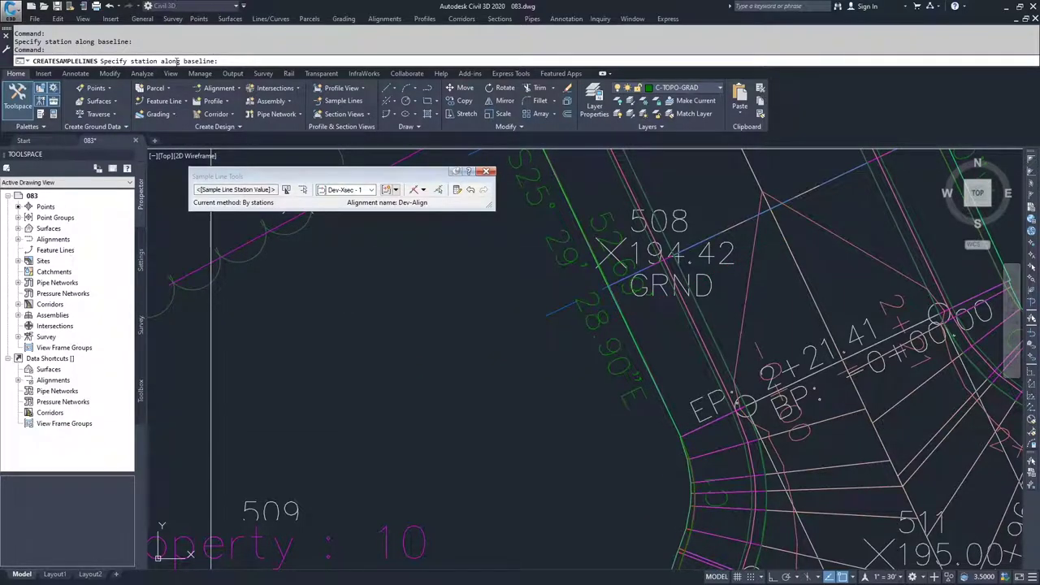
- End the sample line command from the Sample Line Tools toolbar
left_click(433, 205)
left_click(424, 190)
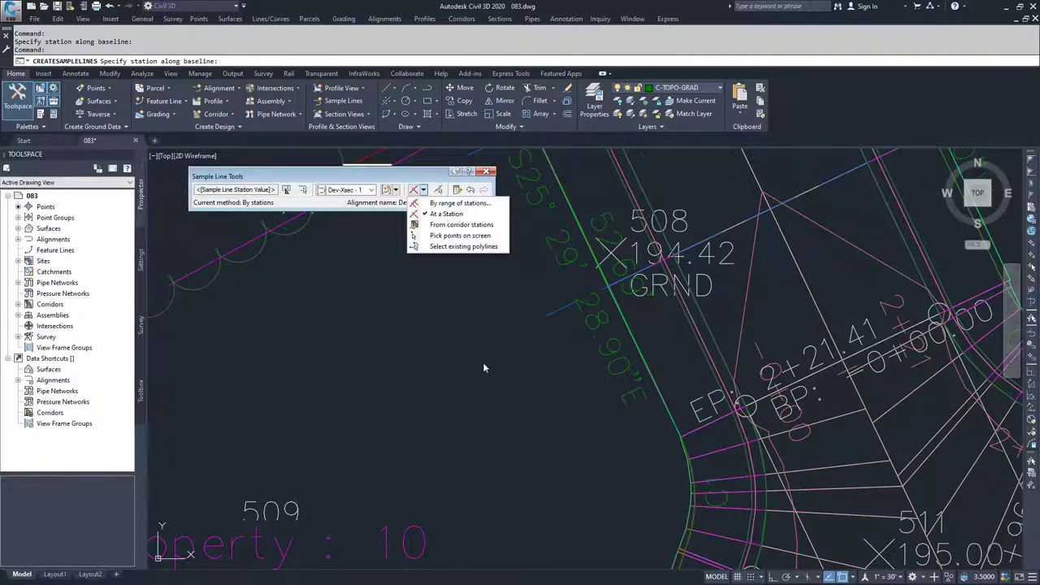
key("Escape")
key("Escape")
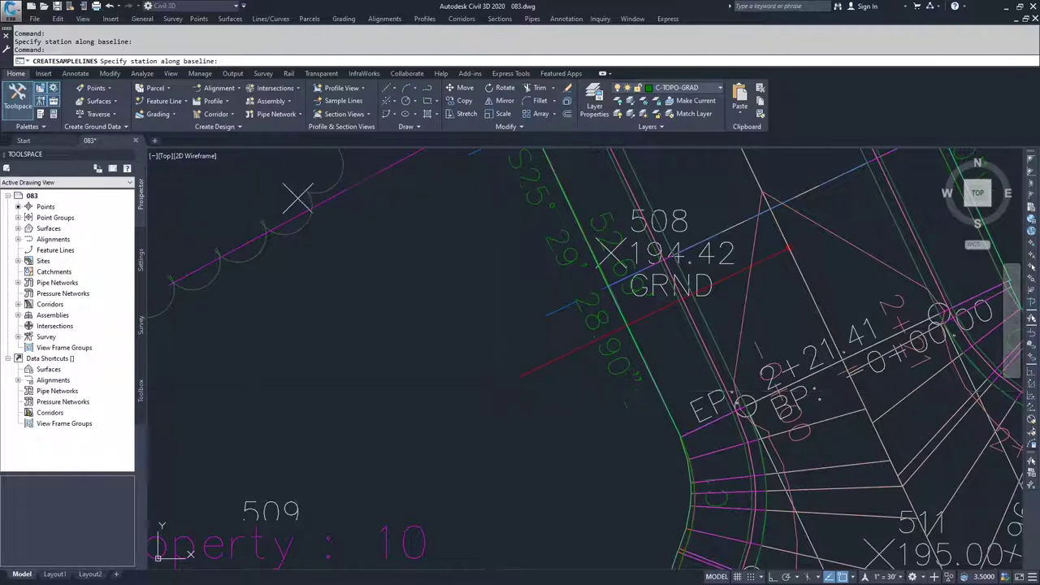
- Zoom and pan along Dev-Align to inspect the labeled sample lines at 25-ft stations
scroll(489, 391, "down", 8)
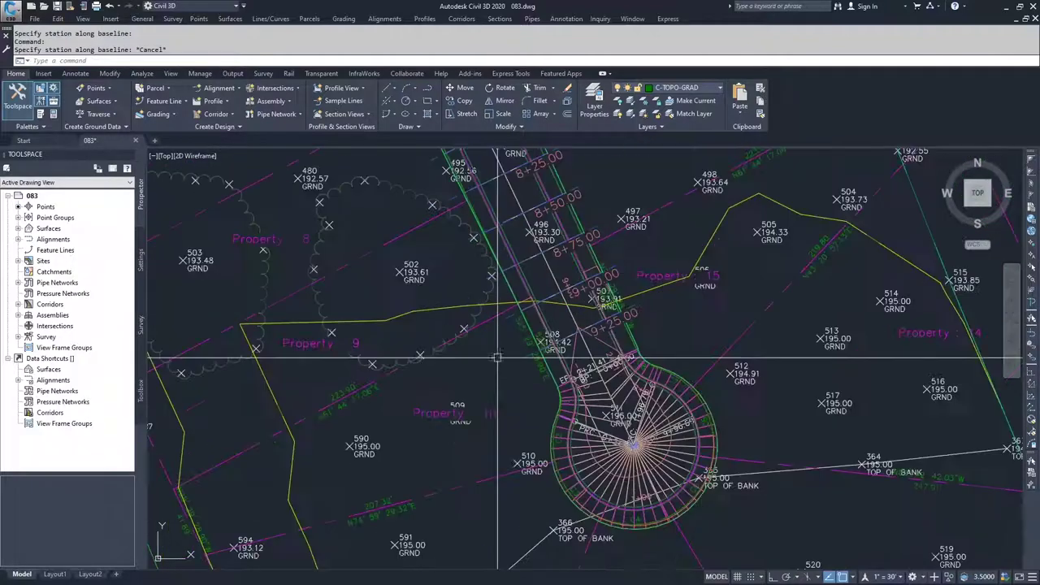
scroll(483, 347, "down", 5)
mouse_move(275, 130)
middle_mouse_down()
mouse_move(333, 300)
mouse_move(342, 286)
middle_mouse_up()
left_click(467, 228)
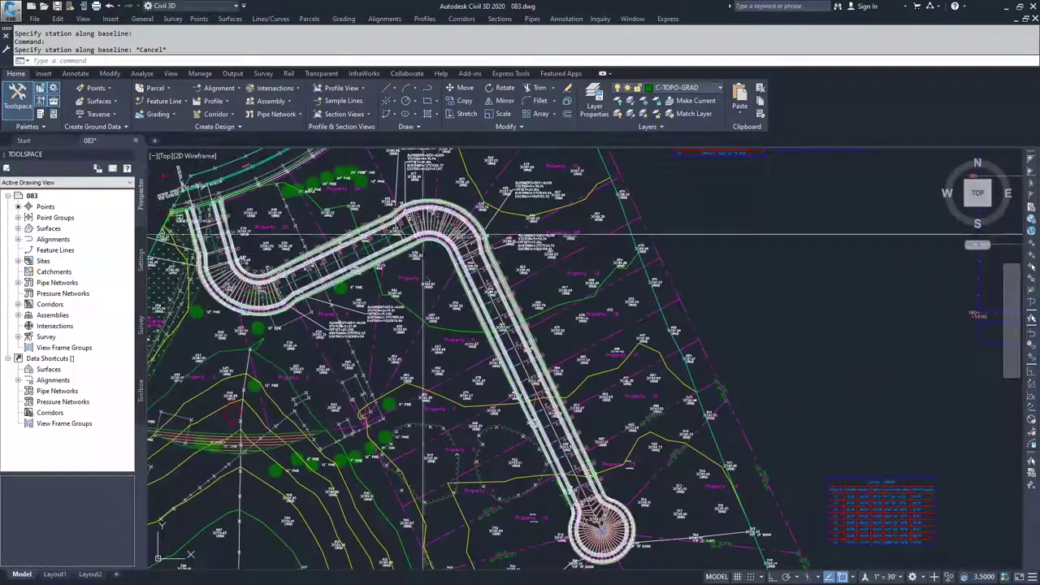
scroll(515, 433, "up", 6)
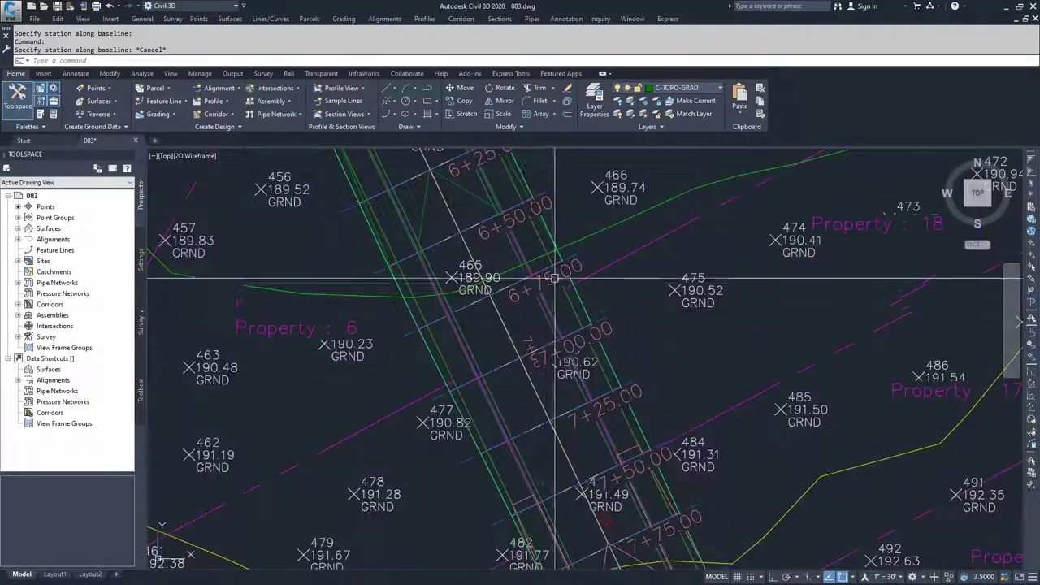
scroll(531, 284, "down", 5)
middle_click_drag(175, 168, 343, 281)
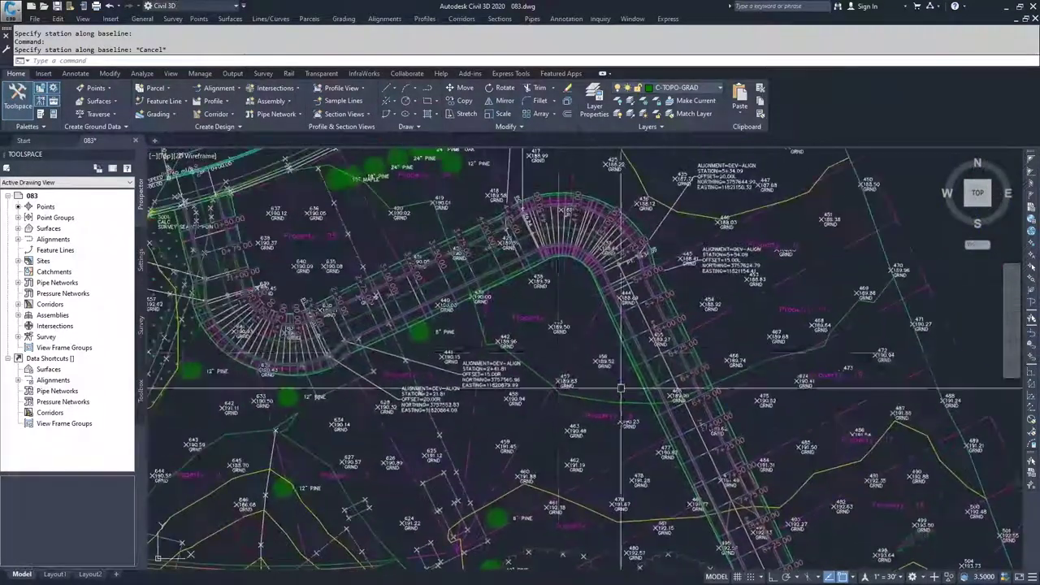
scroll(342, 281, "up", 3)
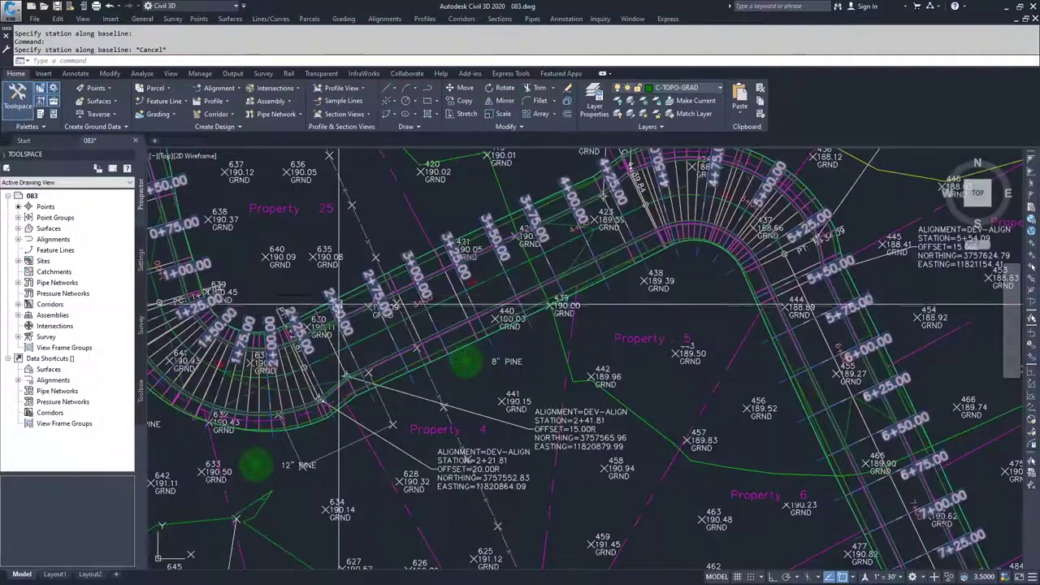